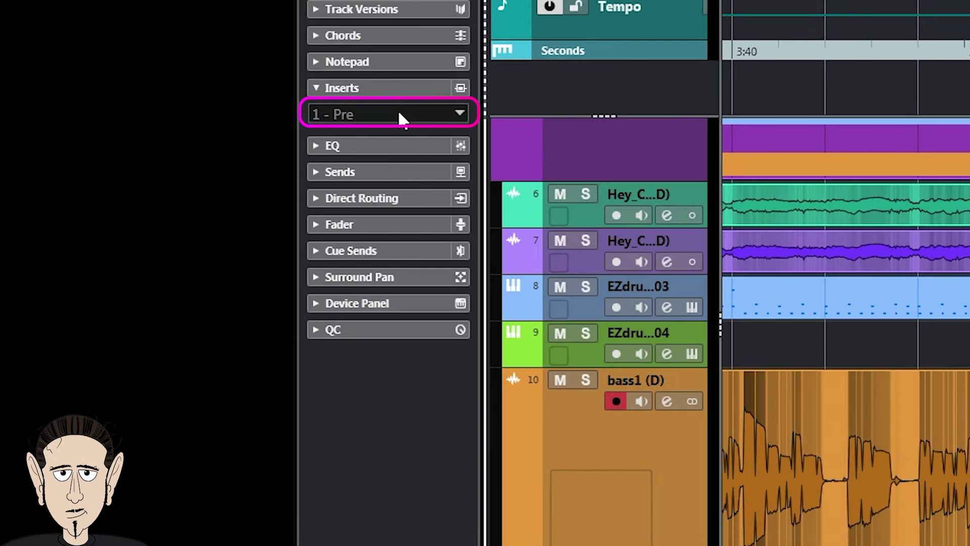
Insert the Frequency EQ in the first insert slot of the bass1 track.
left_click(399, 115)
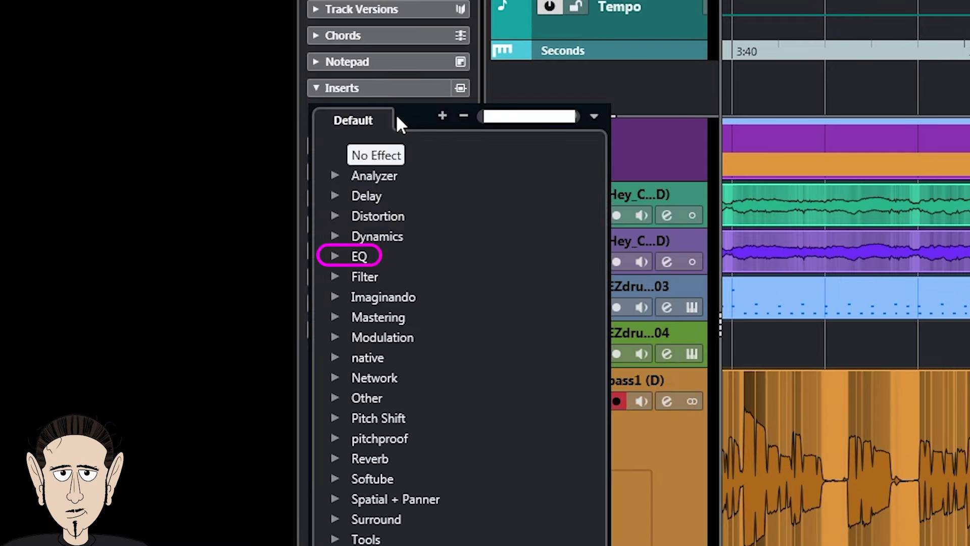
left_click(335, 257)
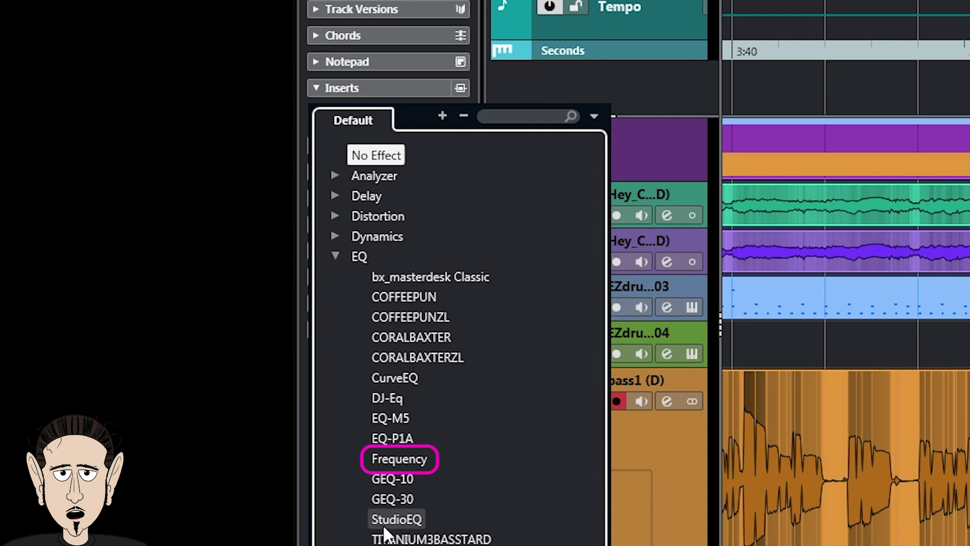
left_click(399, 457)
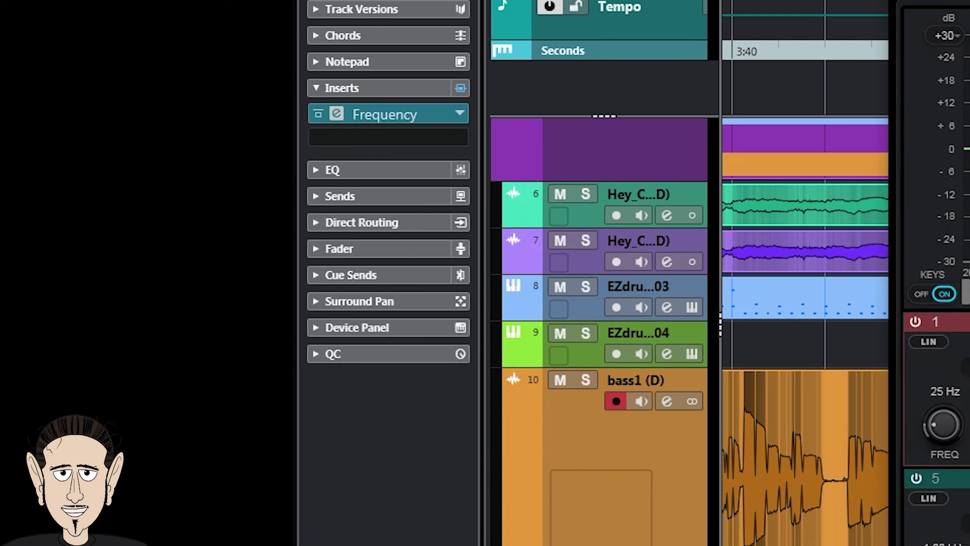
Insert StudioEQ in the second insert slot of the bass1 track and close its plug-in window.
left_click(397, 137)
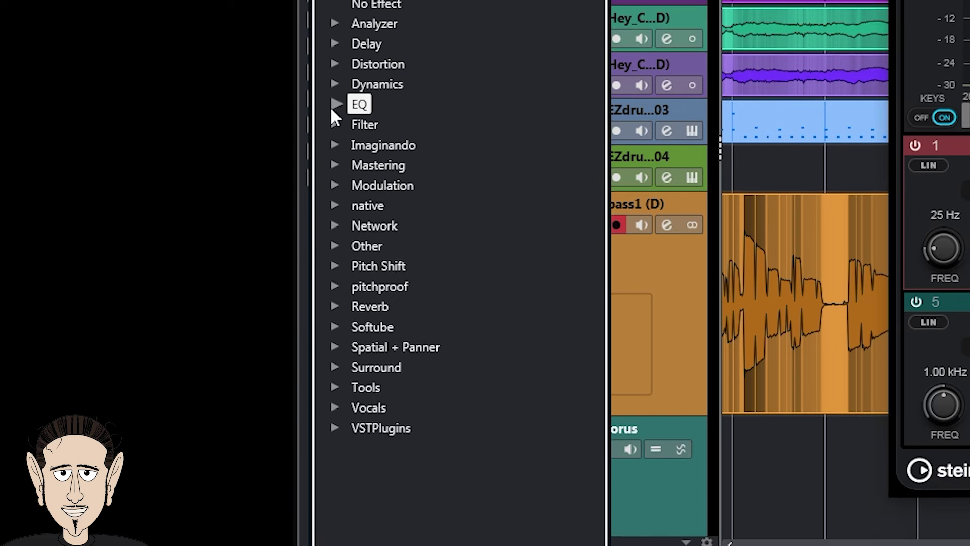
left_click(334, 281)
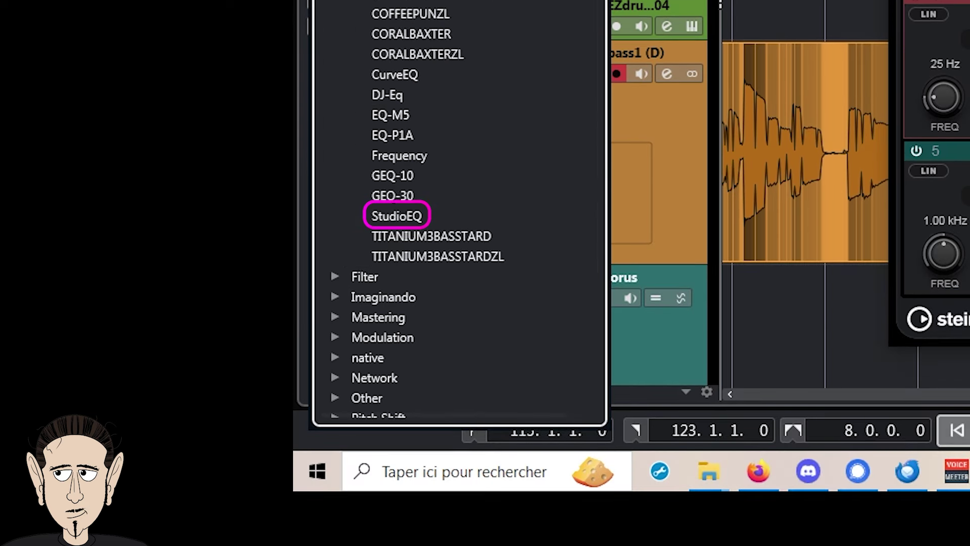
left_click(409, 216)
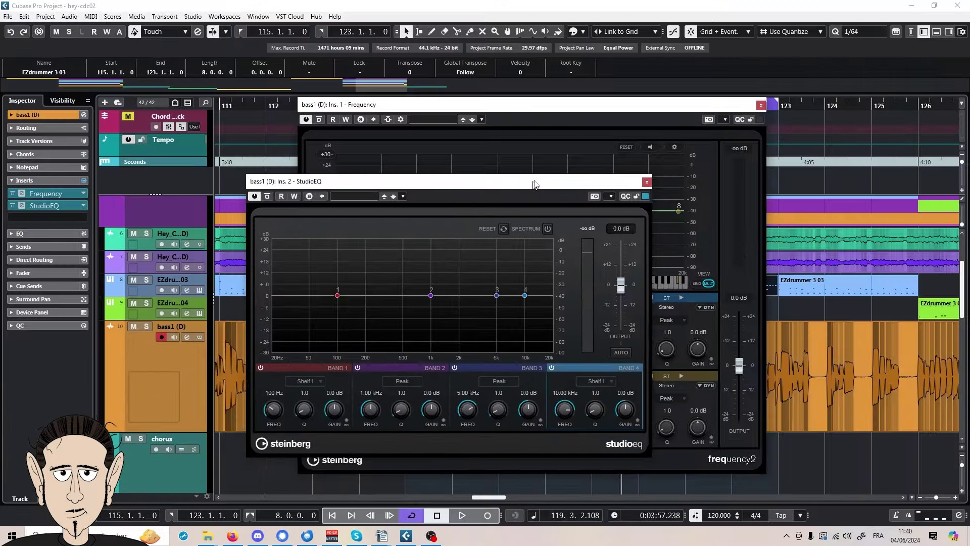
left_click_drag(534, 181, 534, 181)
left_click(648, 181)
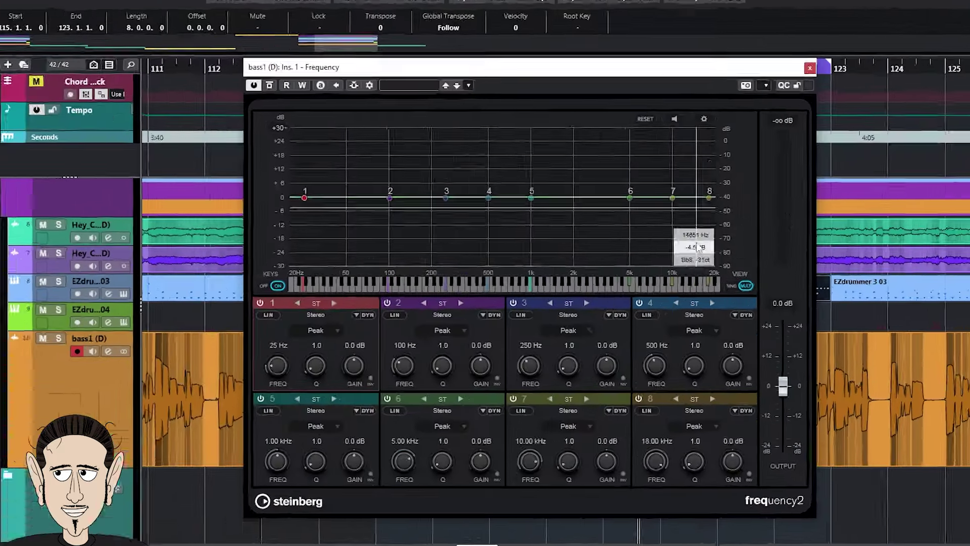
Set the Frequency EQ to single-band view and switch off bands 2 to 8.
left_click(698, 283)
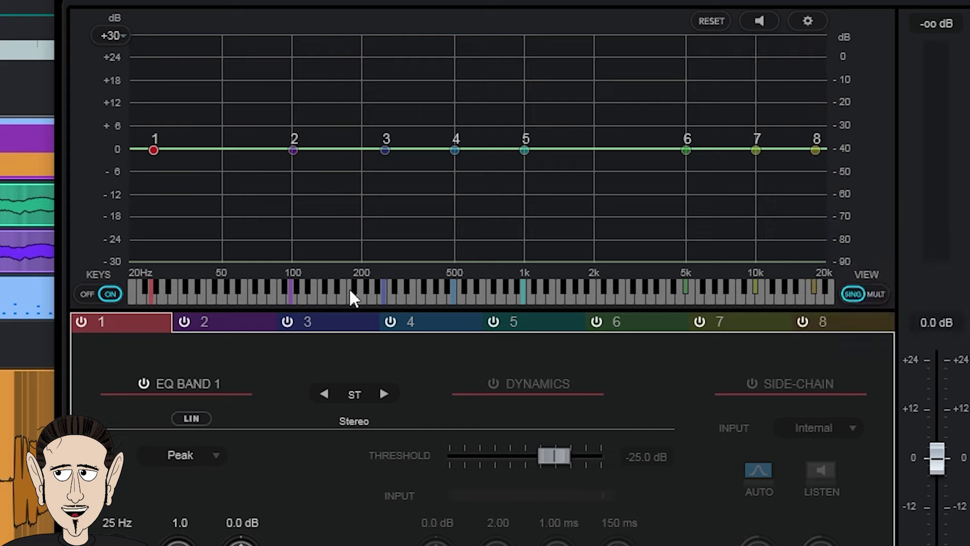
left_click(183, 322)
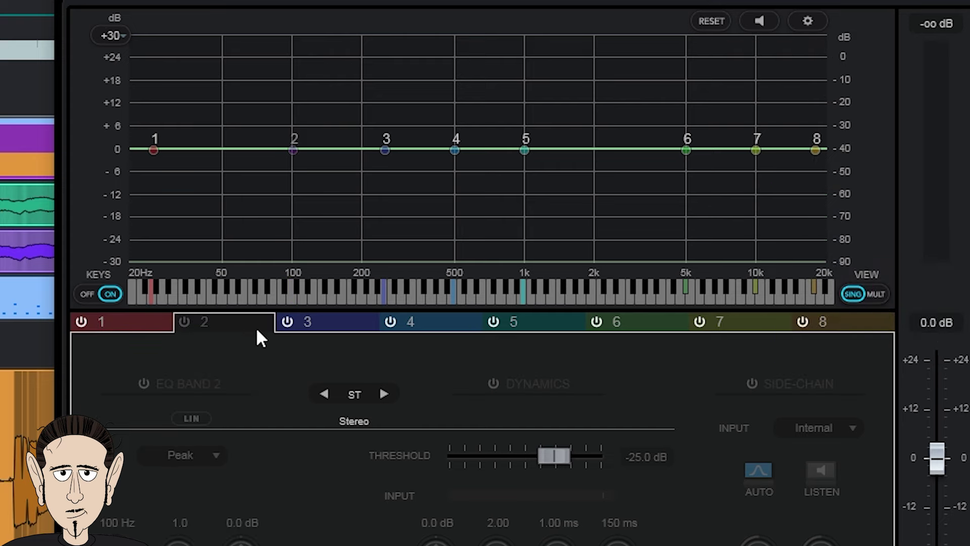
left_click(287, 322)
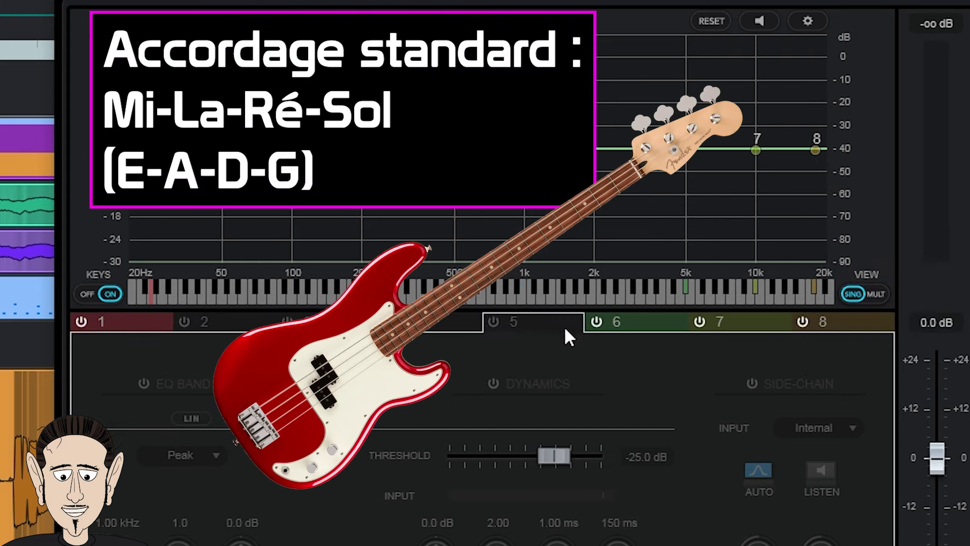
left_click(700, 321)
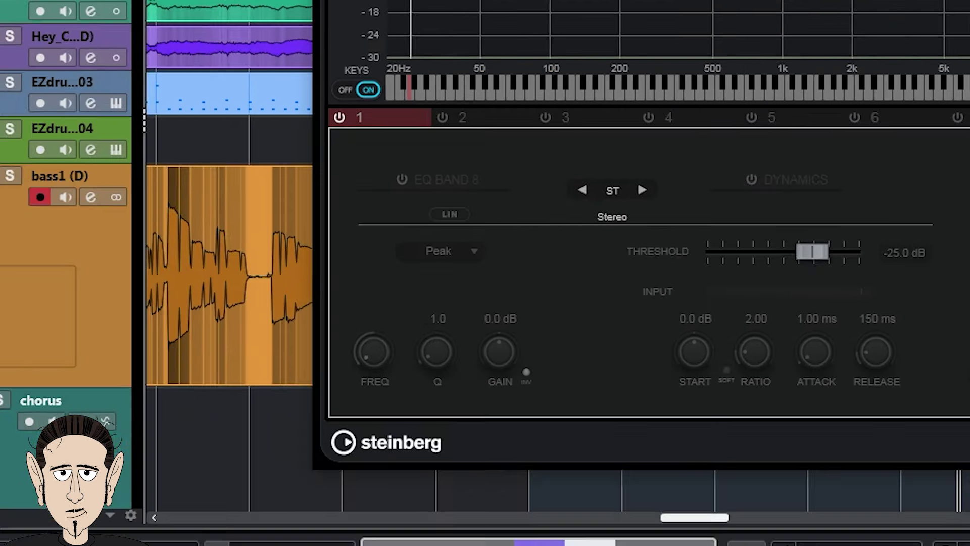
Make EQ band 1 a Cut 24 filter with its frequency at 40 Hz, auditioning the bass while adjusting.
left_click(235, 245)
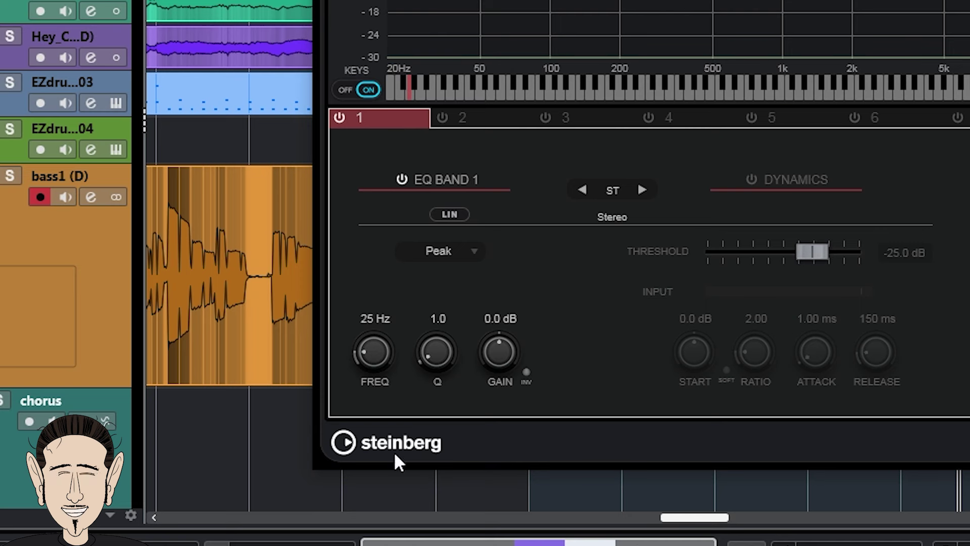
left_click(368, 322)
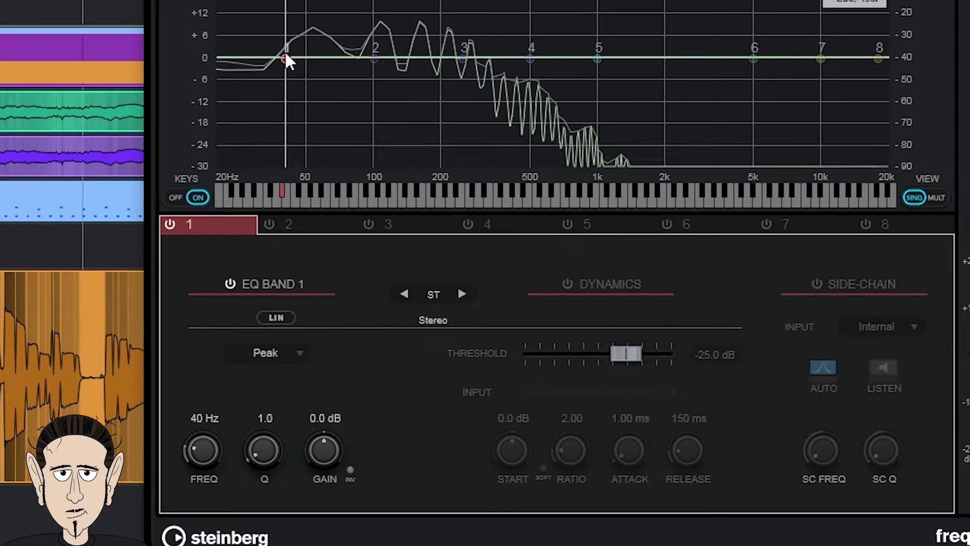
left_click_drag(285, 53, 219, 128)
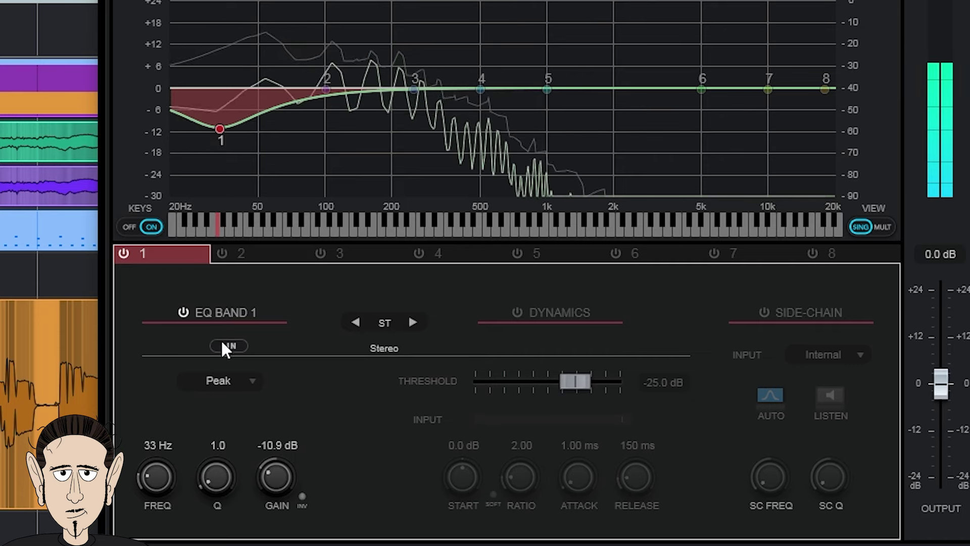
left_click(233, 381)
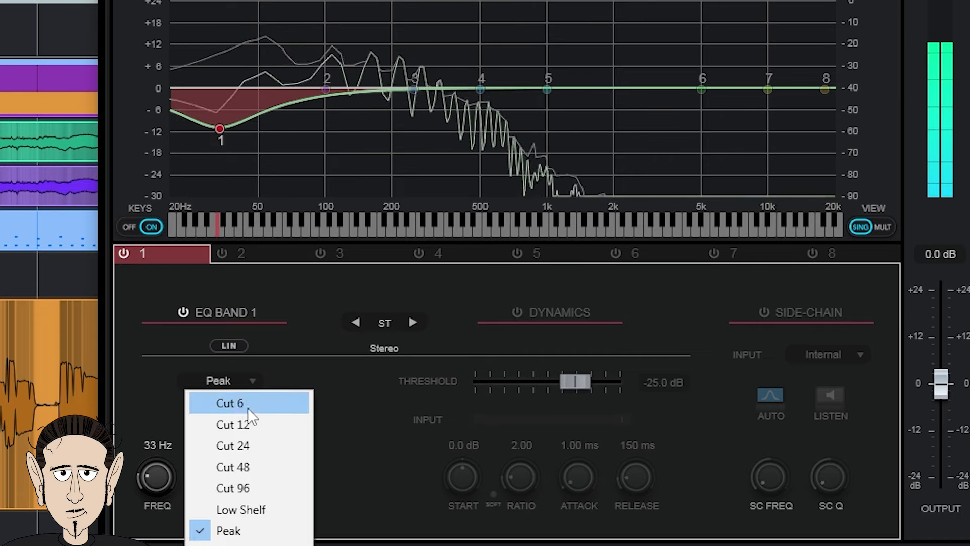
left_click(232, 446)
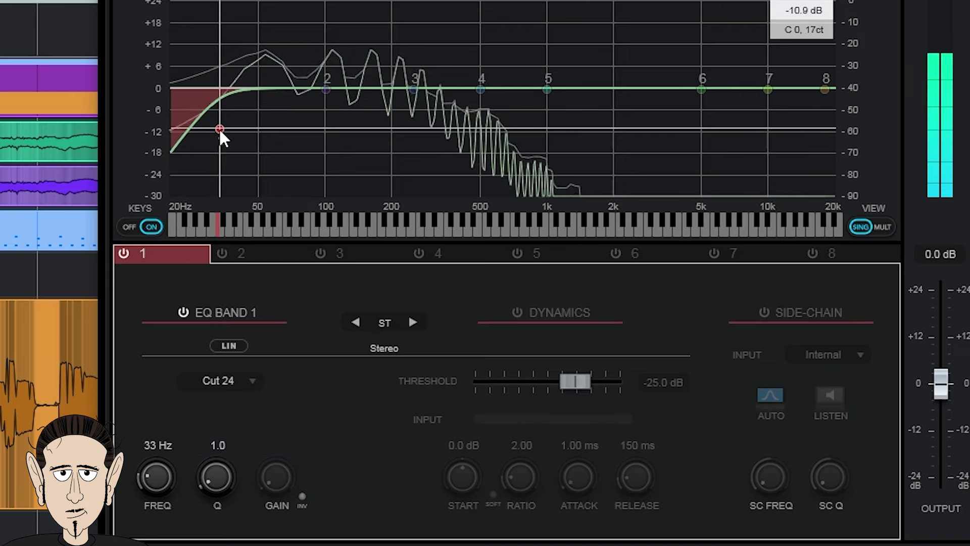
mouse_move(219, 129)
left_mouse_down()
mouse_move(228, 134)
mouse_move(224, 124)
left_mouse_up()
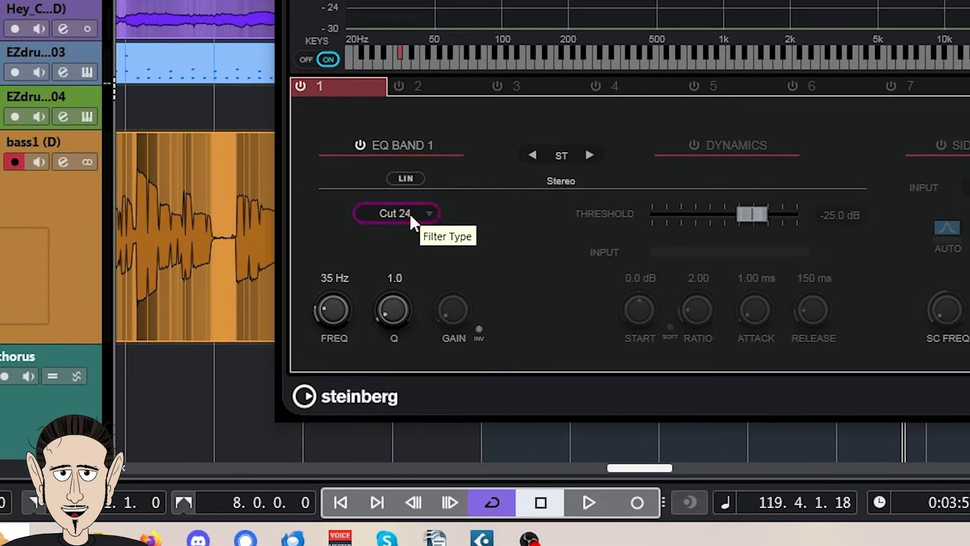
left_click(292, 330)
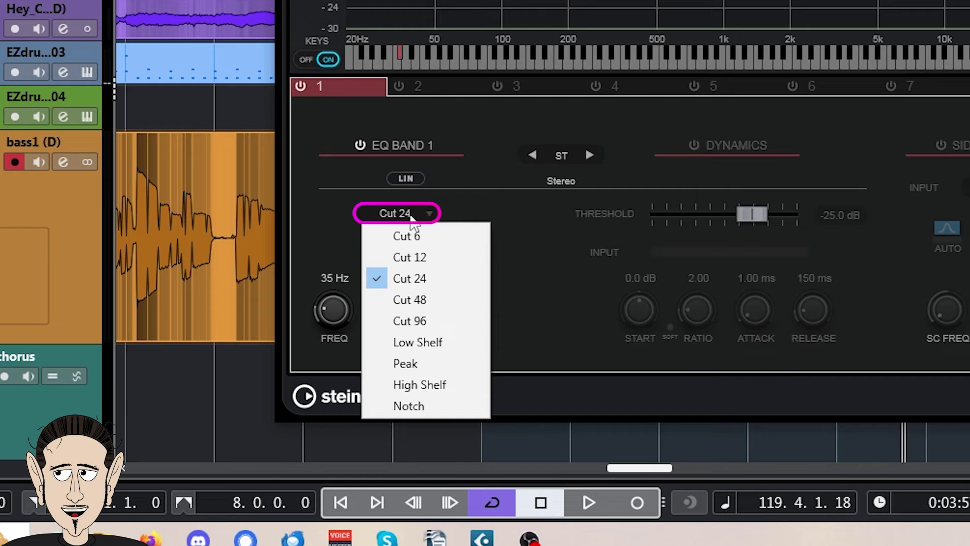
left_click(381, 475)
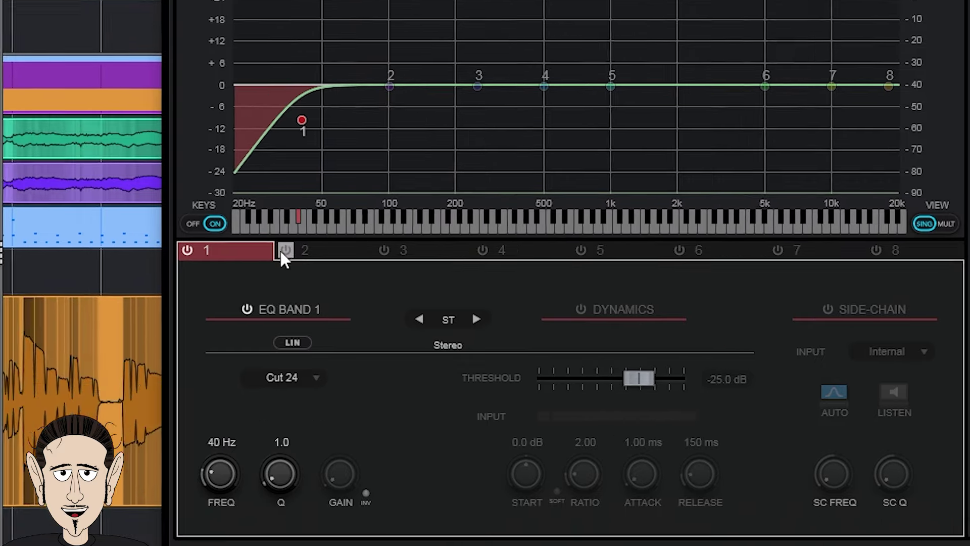
Enable band 2 and its dynamics with a 51 ms release, and boost it about 4.2 dB at 97 Hz during playback.
left_click(210, 297)
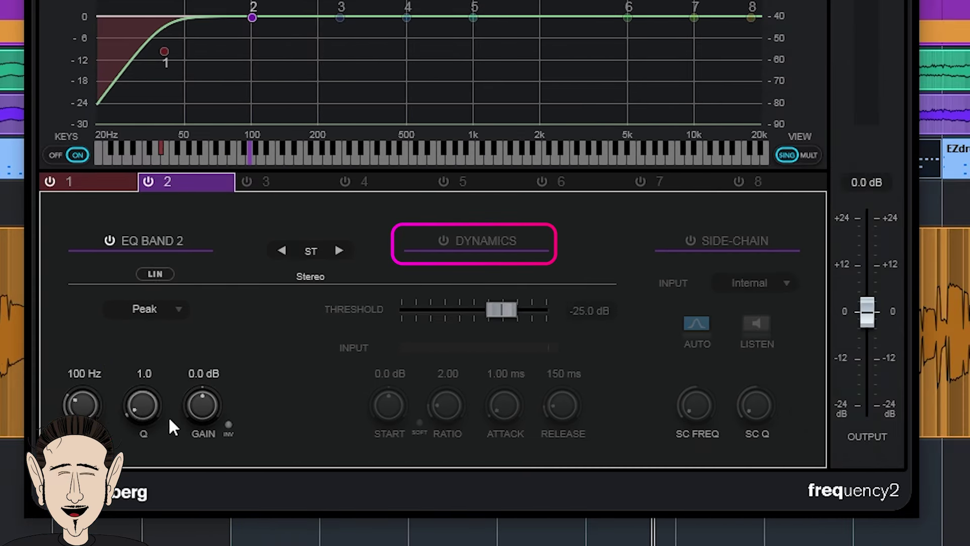
left_click(444, 241)
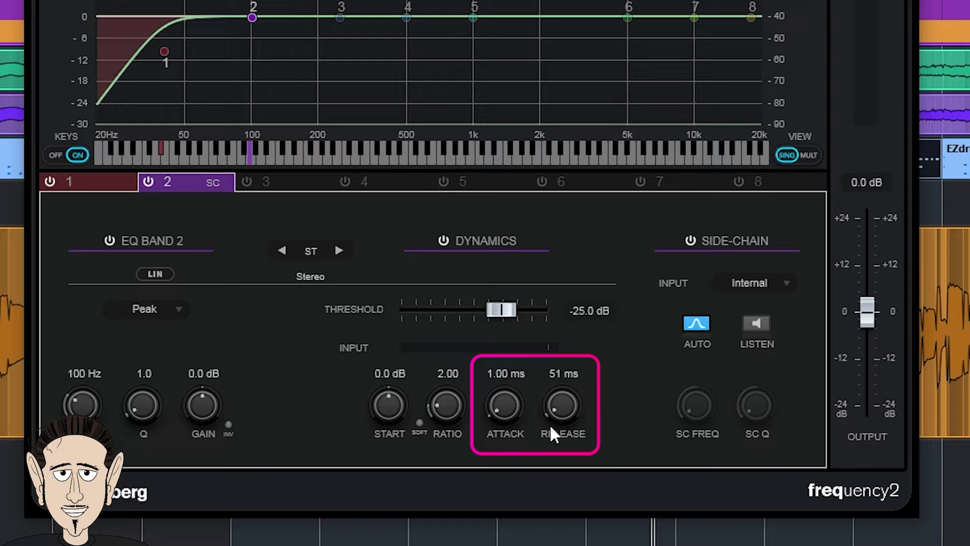
key("space")
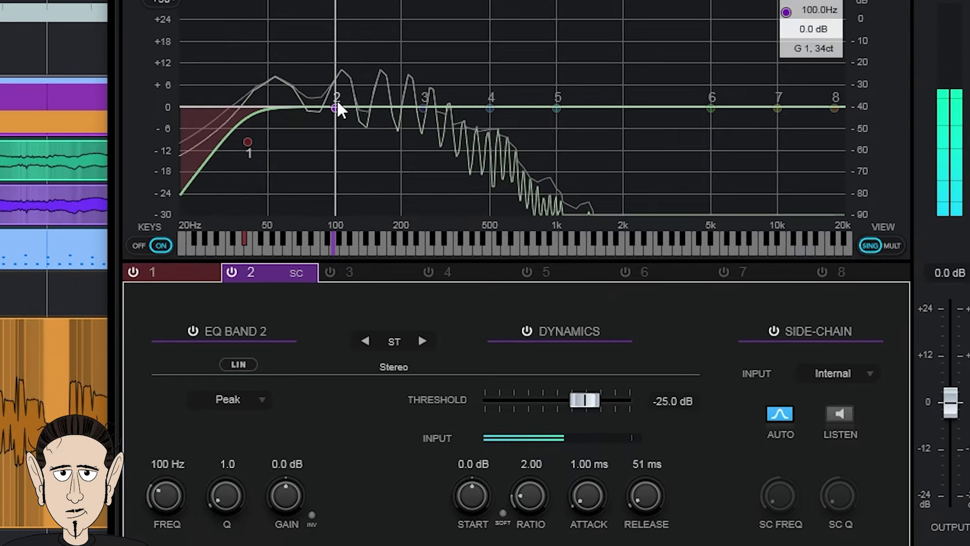
mouse_move(324, 91)
left_mouse_down()
mouse_move(326, 8)
mouse_move(329, 159)
mouse_move(333, 92)
left_mouse_up()
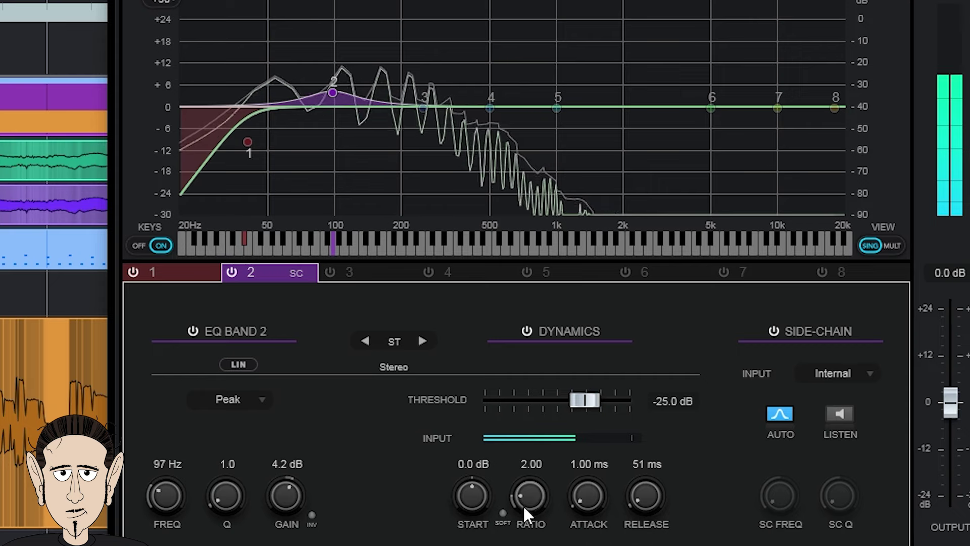
Set band 2's dynamics ratio to 8.00 and narrow its Q to about 2.3.
left_click_drag(518, 502, 531, 456)
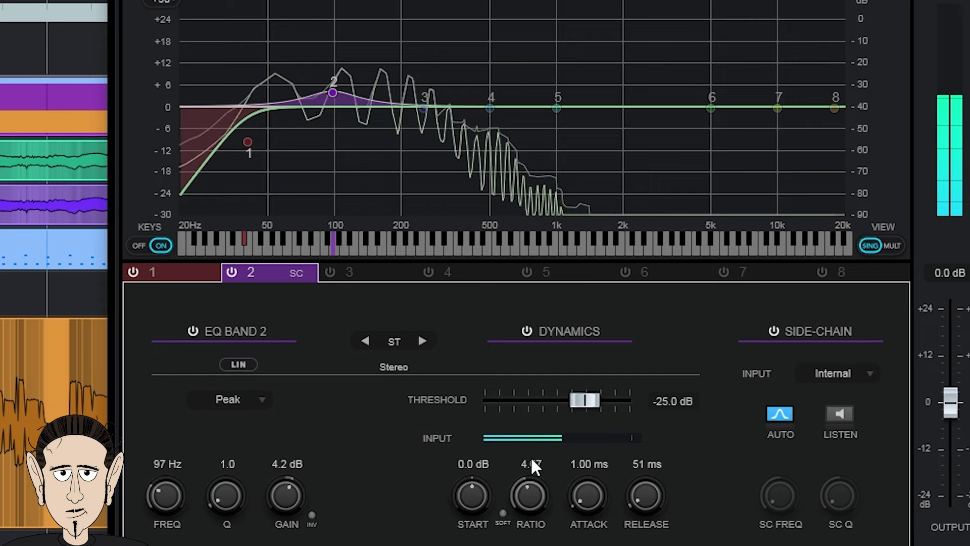
double_click(530, 462)
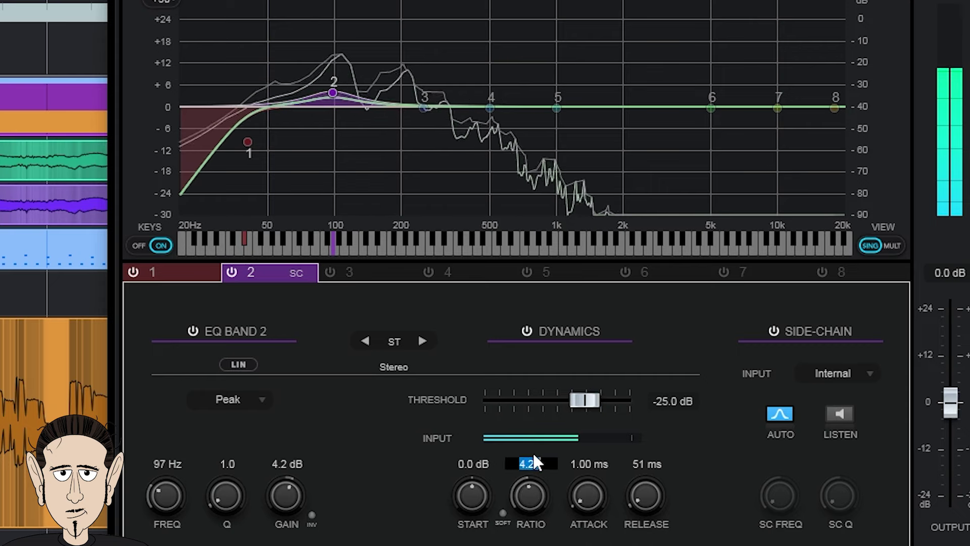
type("8")
key("Return")
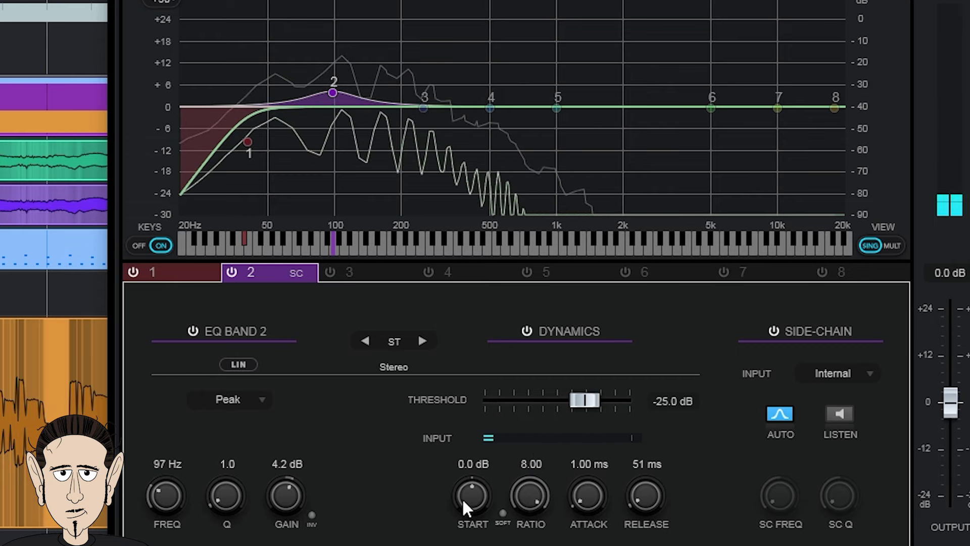
mouse_move(220, 498)
left_mouse_down()
mouse_move(219, 480)
mouse_move(220, 502)
left_mouse_up()
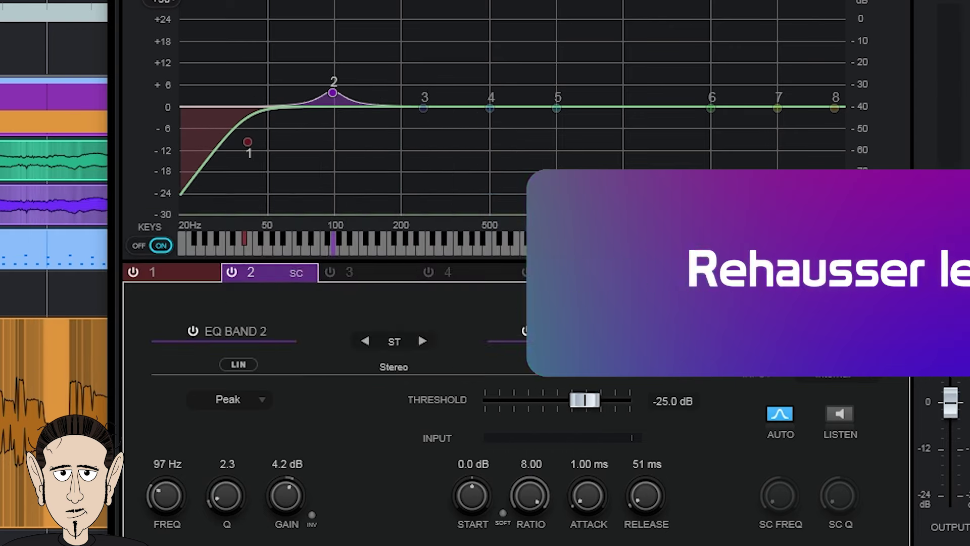
Switch on band 3 and boost it about 5.3 dB near 197 Hz while the bass plays.
left_click(349, 281)
left_click(331, 272)
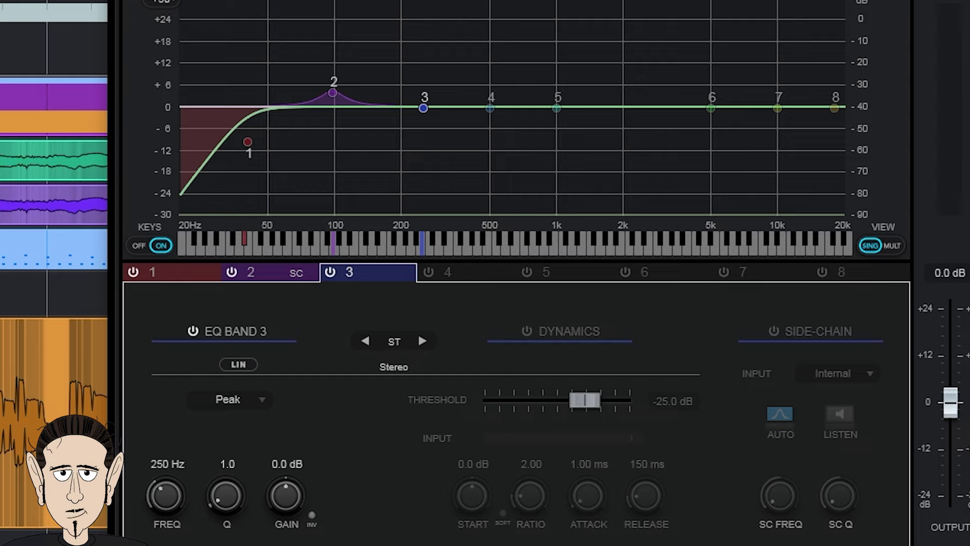
key("space")
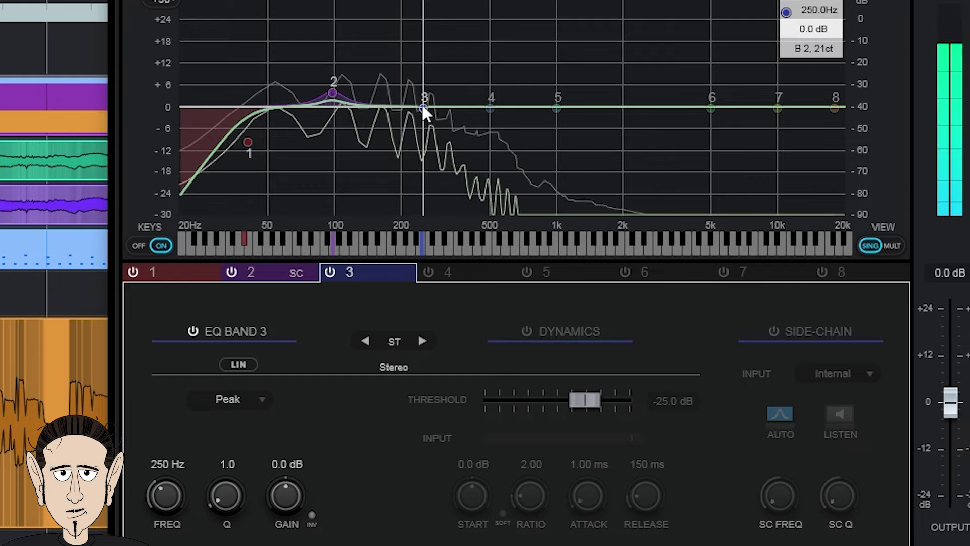
left_click_drag(422, 106, 402, 88)
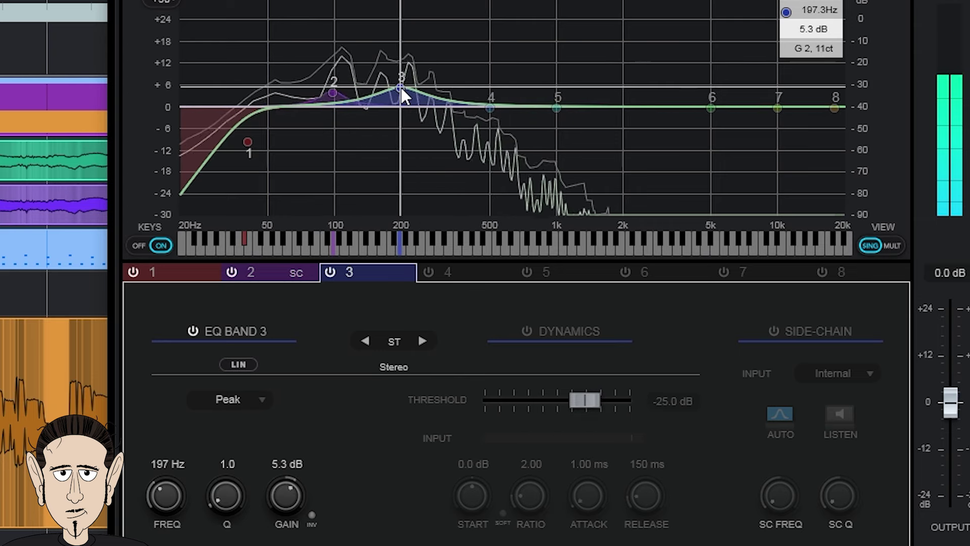
Set band 3's frequency to 250 Hz and narrow its Q to about 2.3.
left_click(159, 462)
type("250")
key("Return")
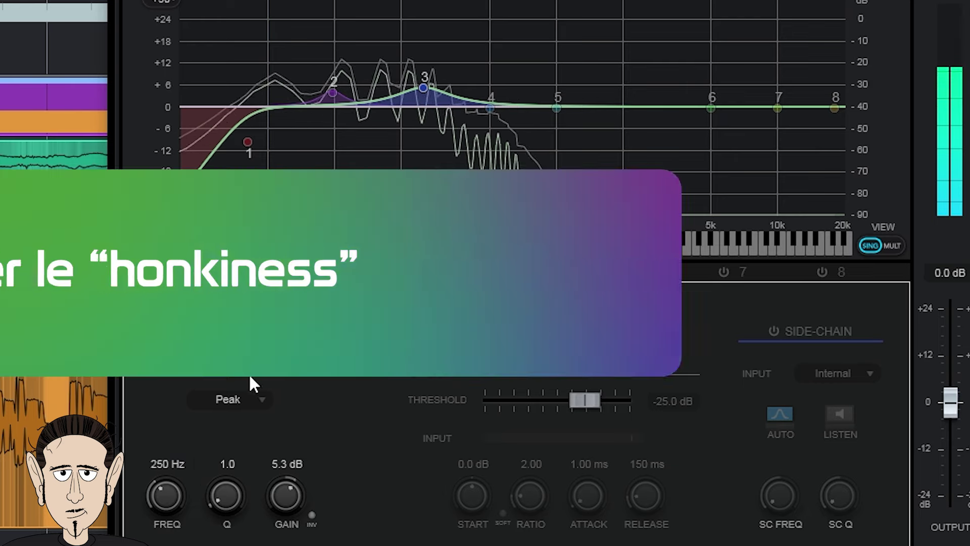
left_click_drag(224, 505, 220, 485)
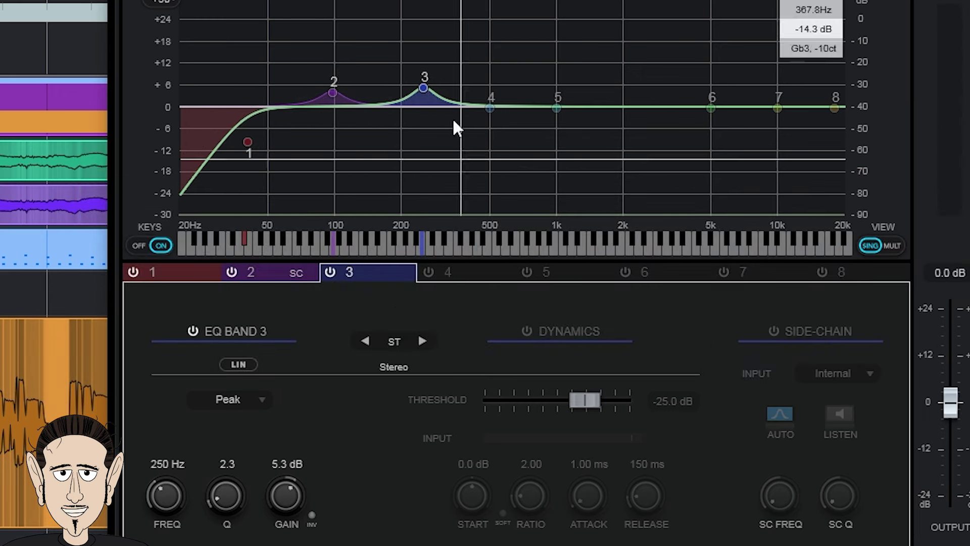
Switch on band 4, set its frequency to 300 Hz, and pull it down during playback to about -5.3 dB near 292 Hz.
left_click(428, 273)
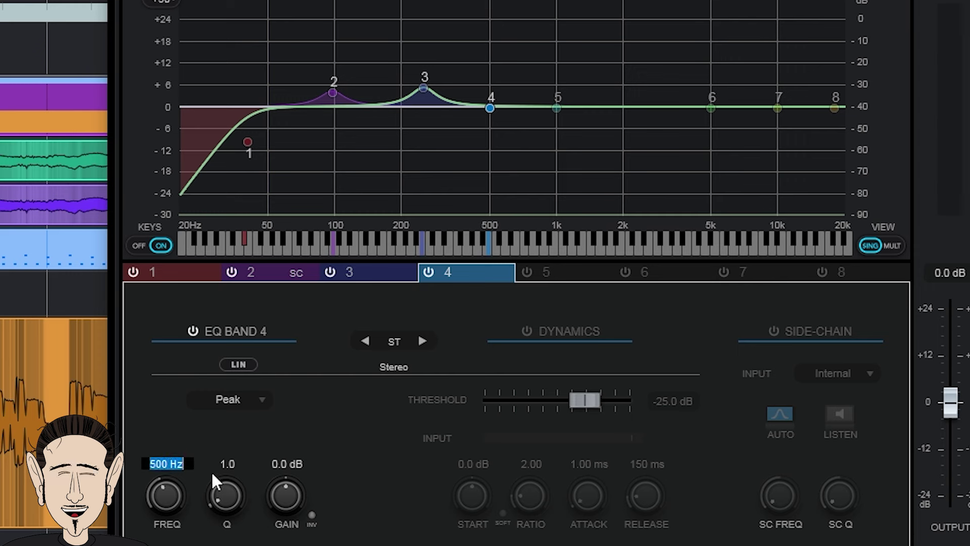
type("300")
key("Return")
key("space")
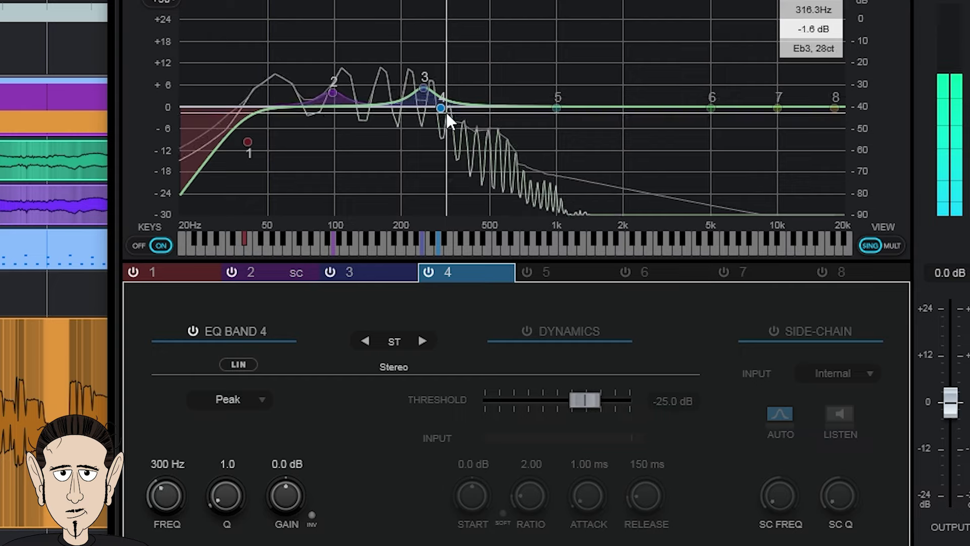
mouse_move(443, 108)
left_mouse_down()
mouse_move(444, 122)
mouse_move(439, 37)
mouse_move(439, 126)
left_mouse_up()
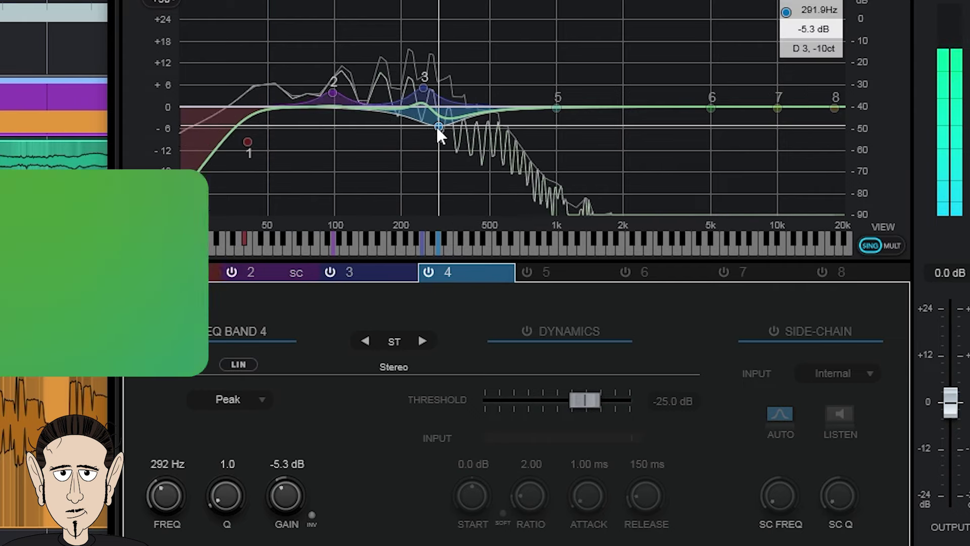
Narrow band 4's Q to 3.0, and switch on band 5 with a -17.5 dB cut at about 797 Hz and a Q of 6.1.
left_click_drag(225, 498, 226, 479)
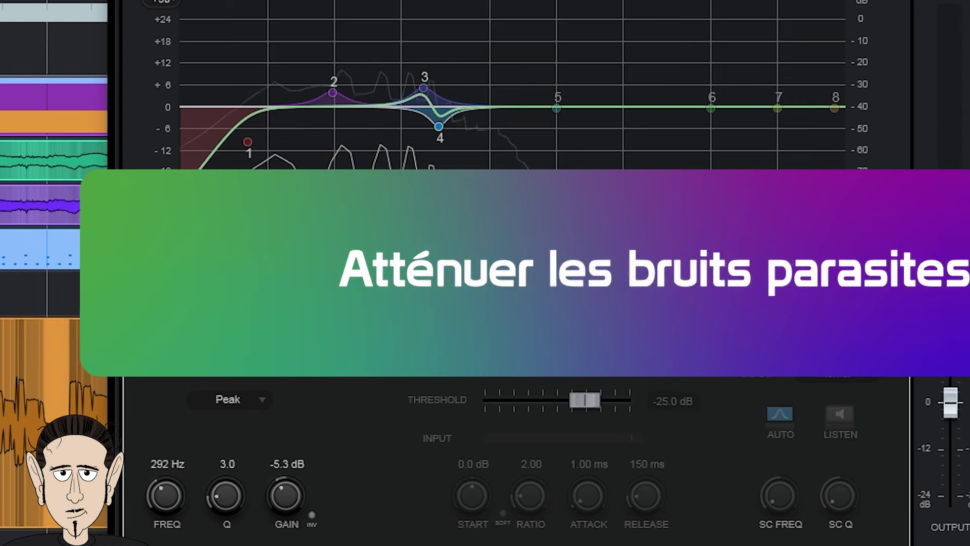
left_click(526, 273)
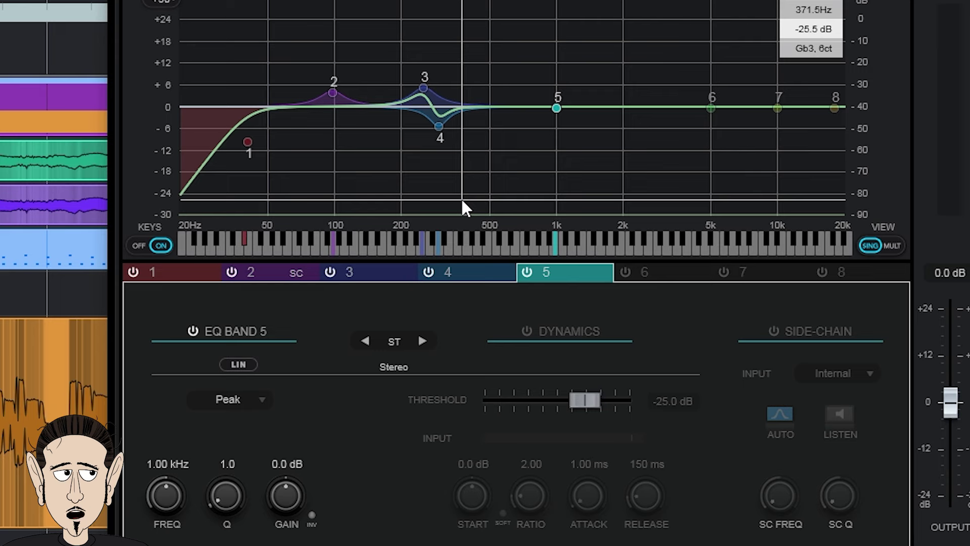
key("space")
left_click_drag(556, 108, 536, 171)
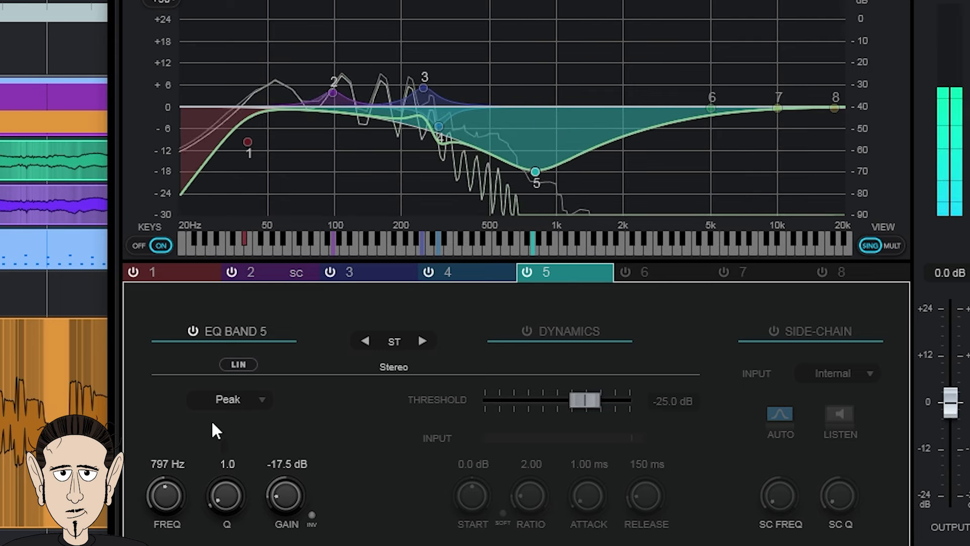
left_click_drag(223, 500, 226, 456)
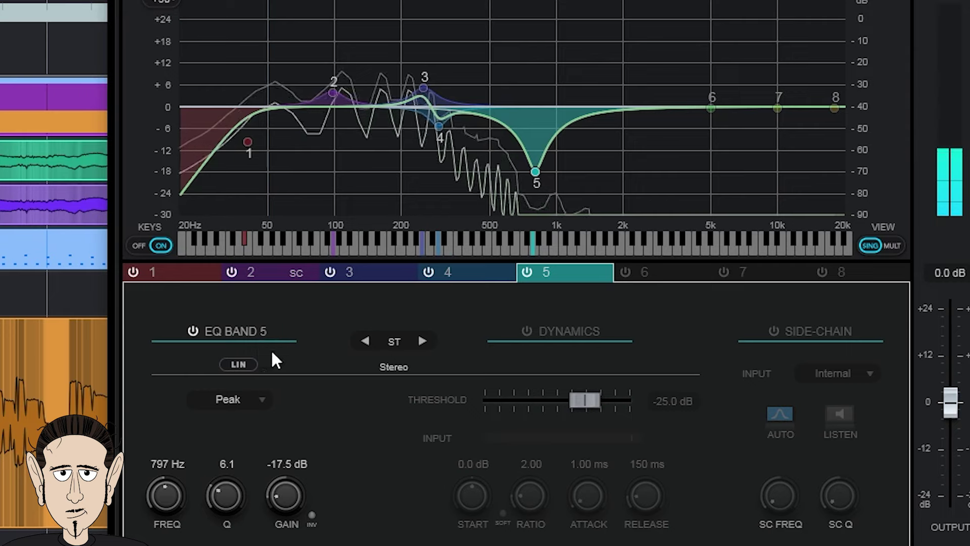
Compare the sound with band 4 off and on, and move band 4 to about -4.0 dB near 182 Hz.
left_click(434, 273)
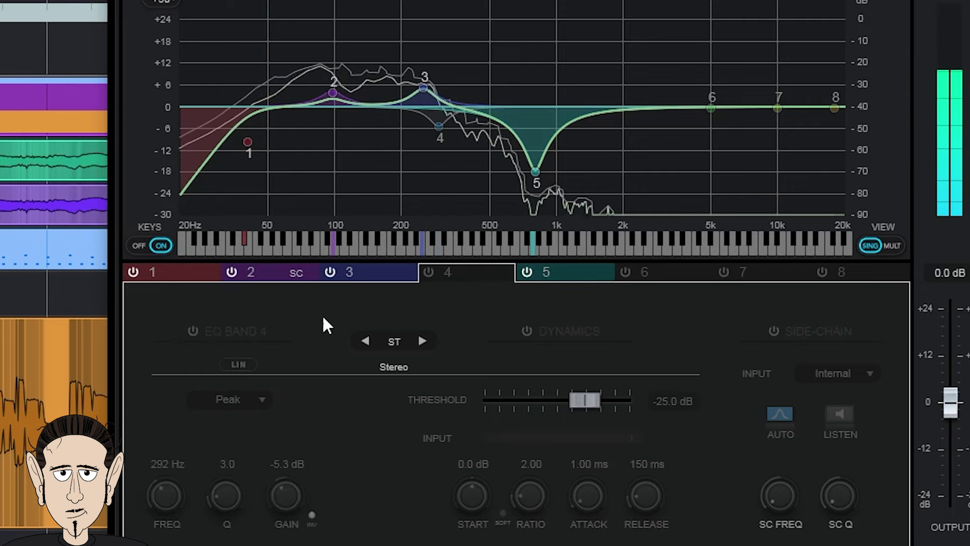
left_click(429, 273)
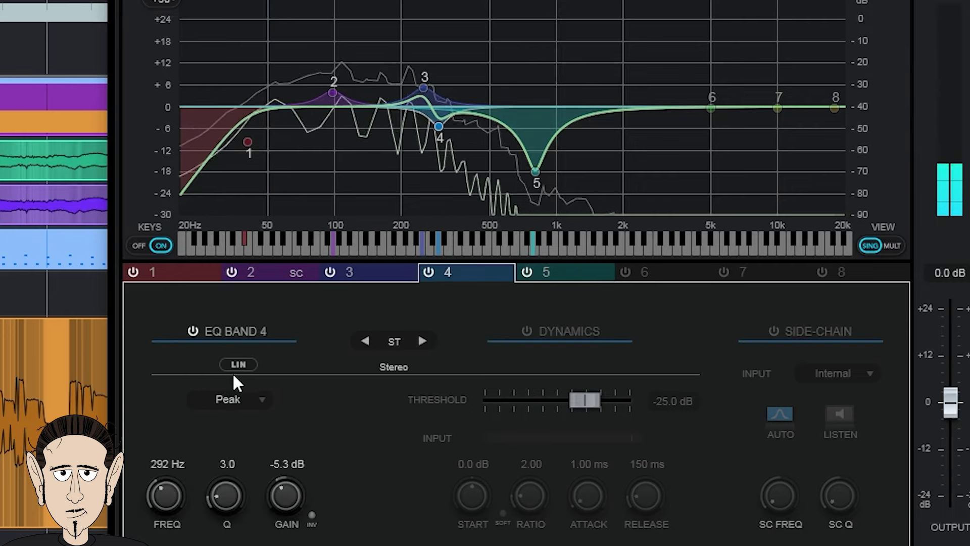
left_click_drag(443, 125, 389, 131)
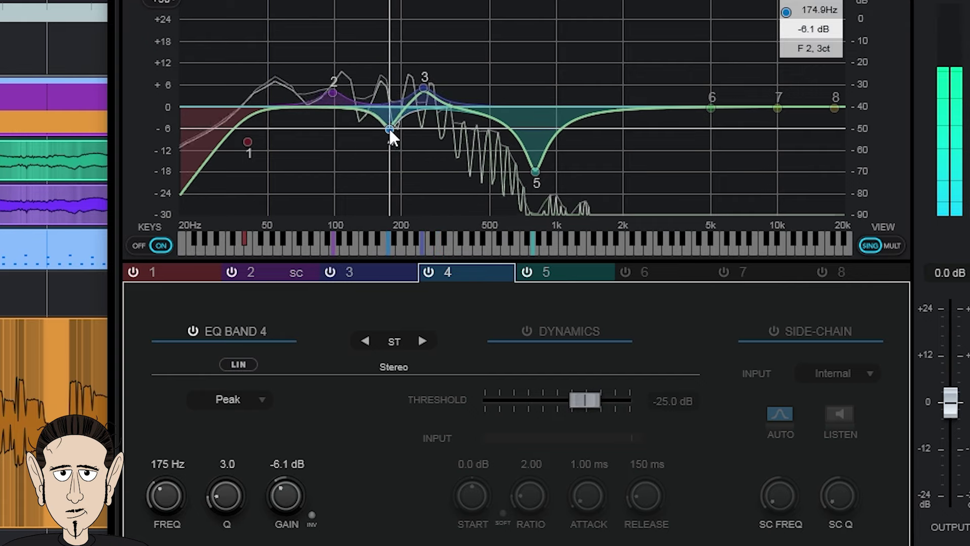
left_click_drag(393, 129, 397, 122)
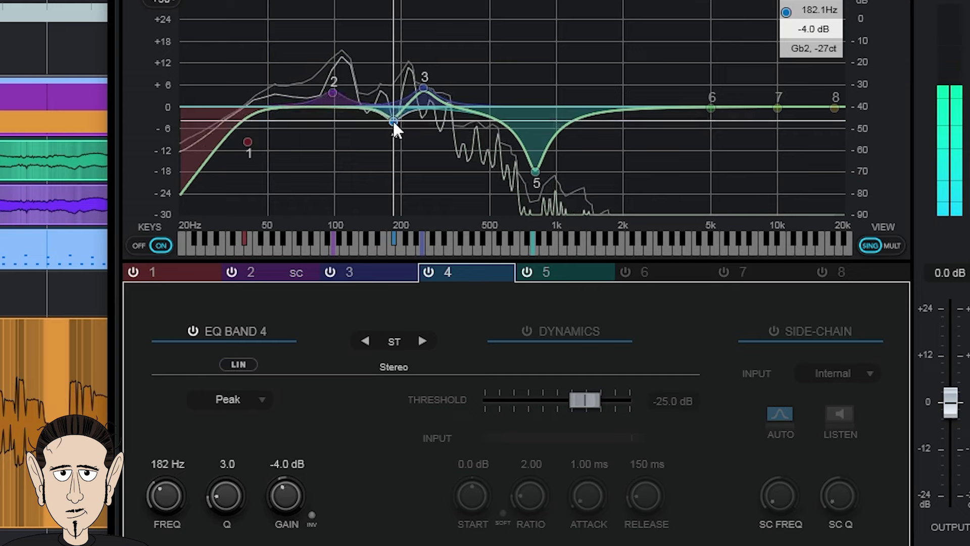
Reduce band 3's boost to about 4.0 dB near 246 Hz.
left_click(423, 90)
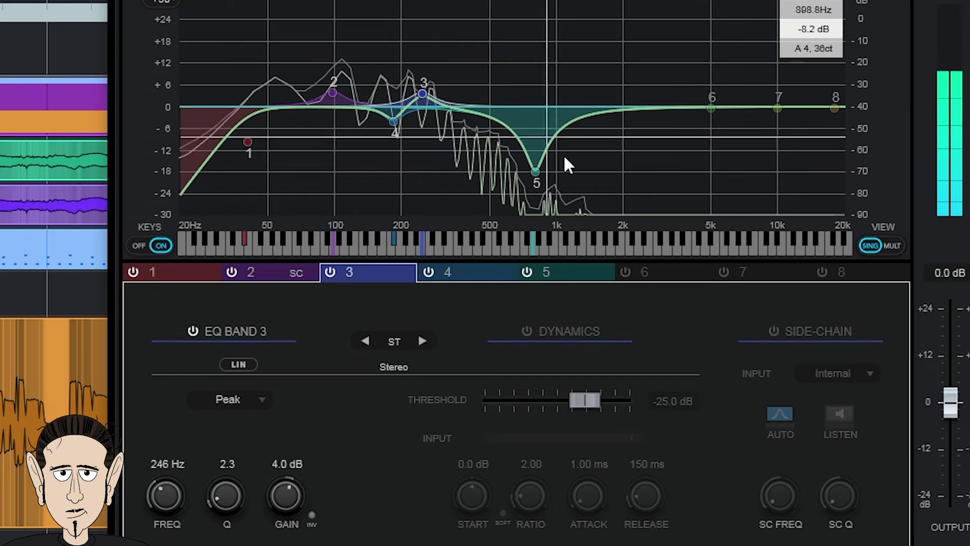
left_click_drag(287, 496, 286, 500)
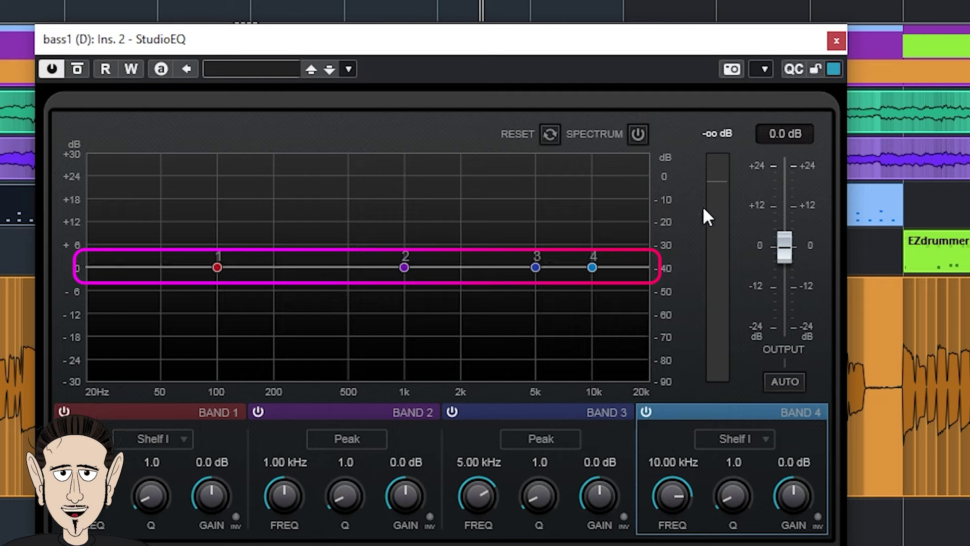
Close the StudioEQ window and load VintageCompressor in the second insert slot of the bass1 track.
left_click(836, 40)
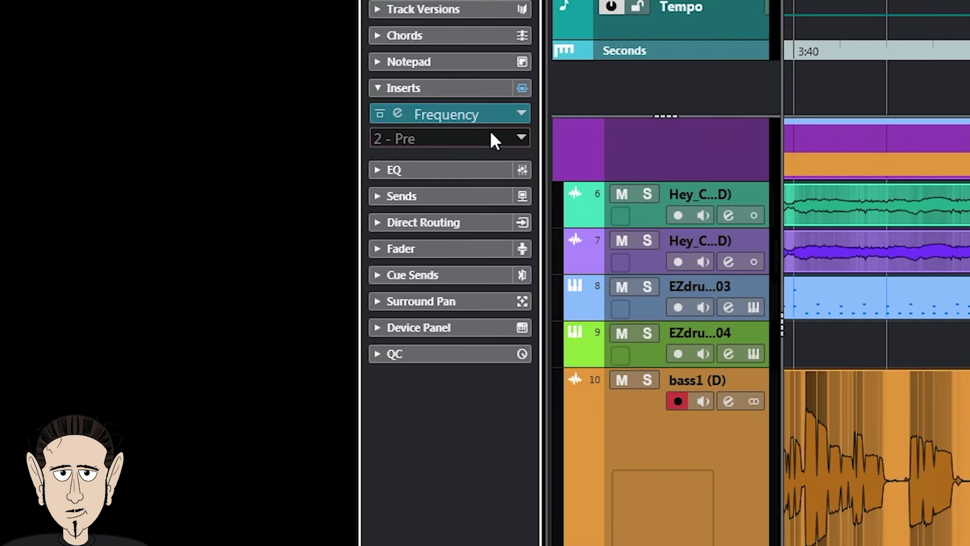
left_click(491, 138)
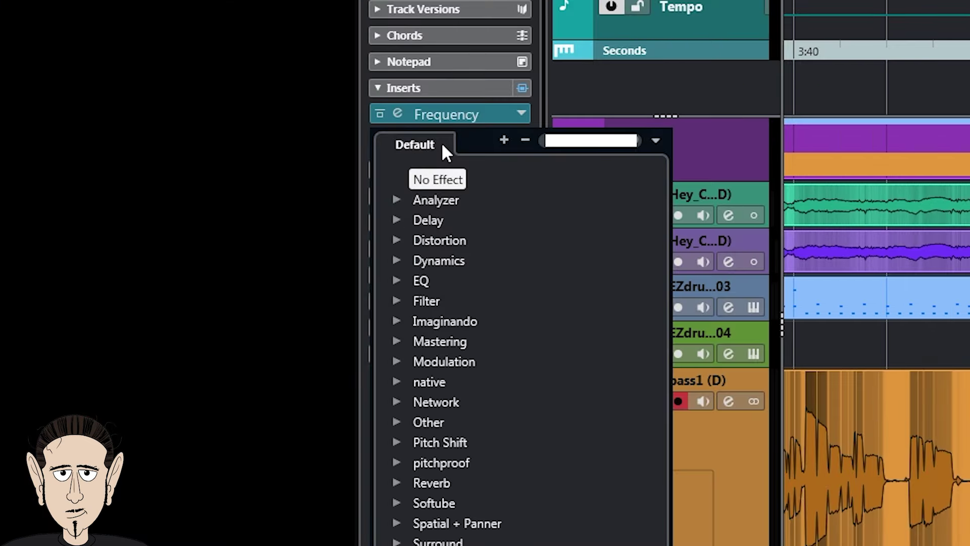
left_click(400, 278)
left_click(398, 261)
scroll(455, 394, "down", 5)
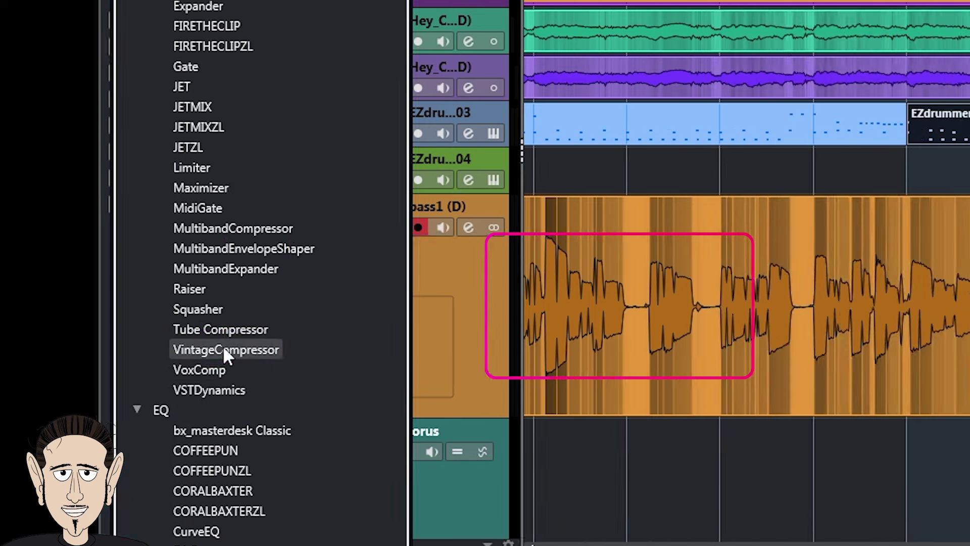
left_click(482, 349)
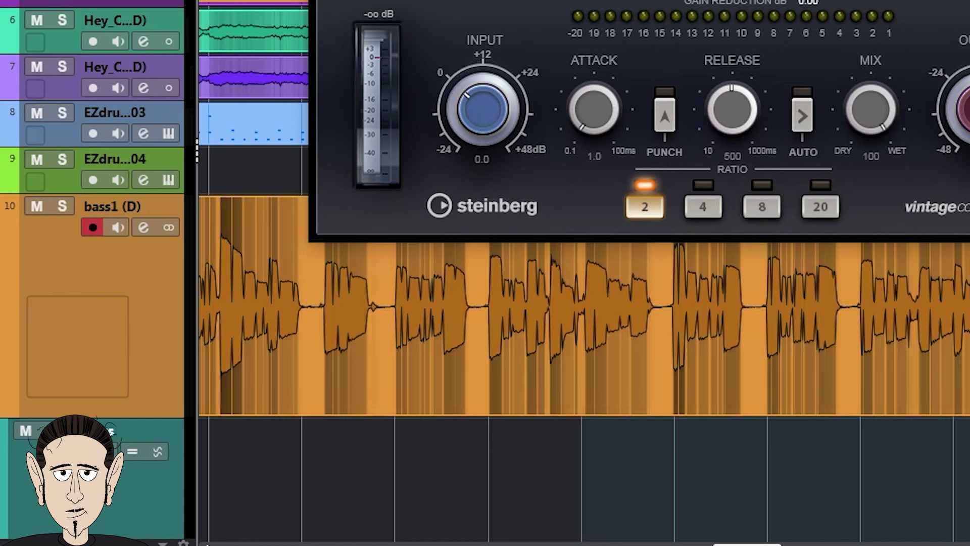
left_click_drag(728, 0, 764, 0)
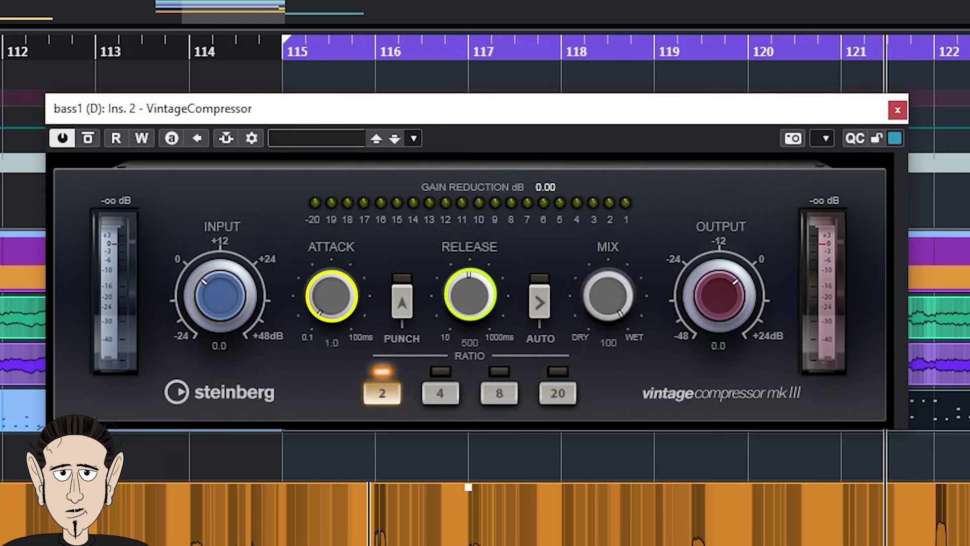
Set the compressor's release to 50 ms and its ratio to 8, and enable Punch.
left_click_drag(468, 303, 466, 319)
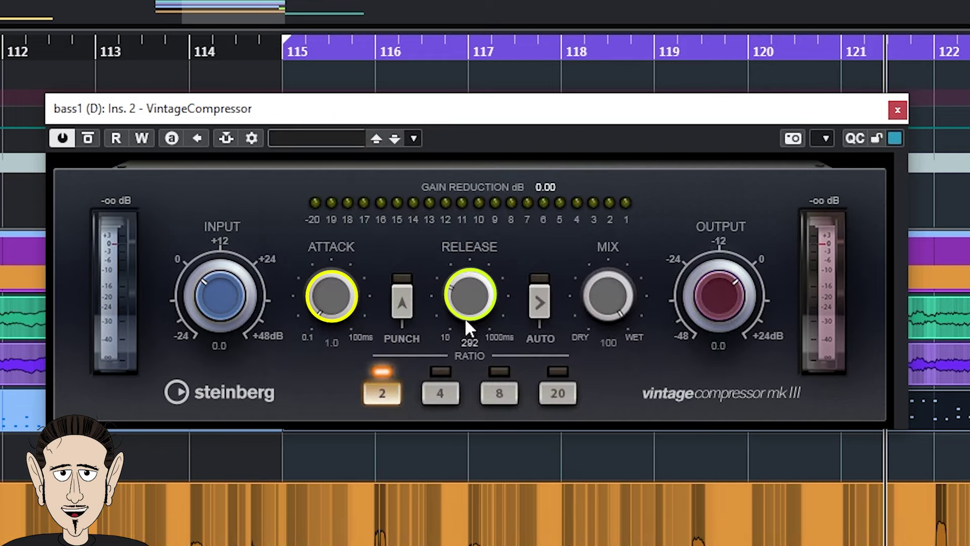
left_click_drag(457, 356, 457, 358)
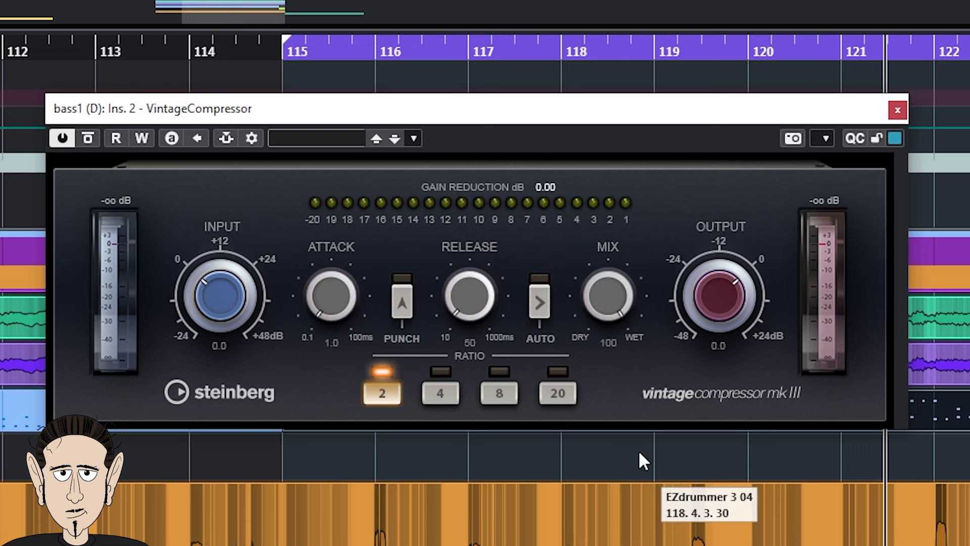
left_click(499, 393)
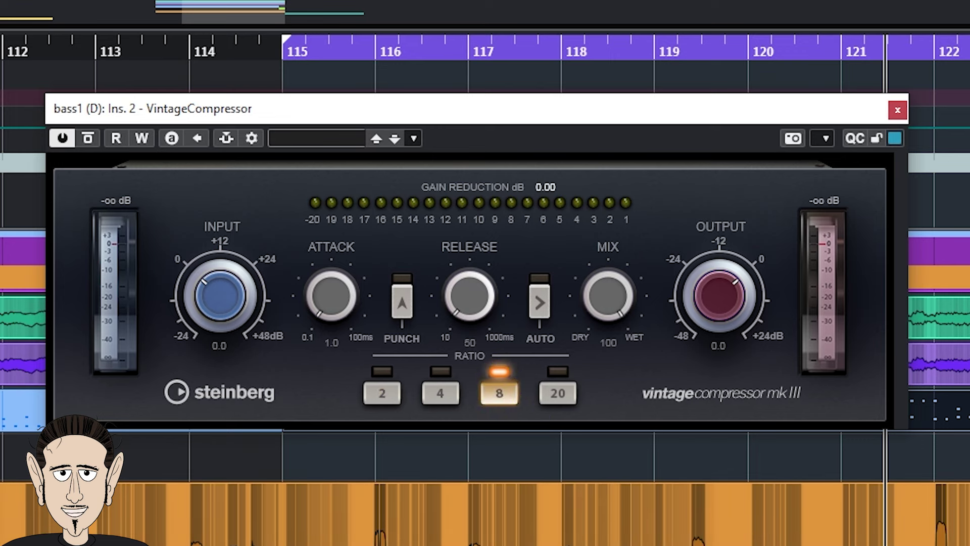
left_click(402, 303)
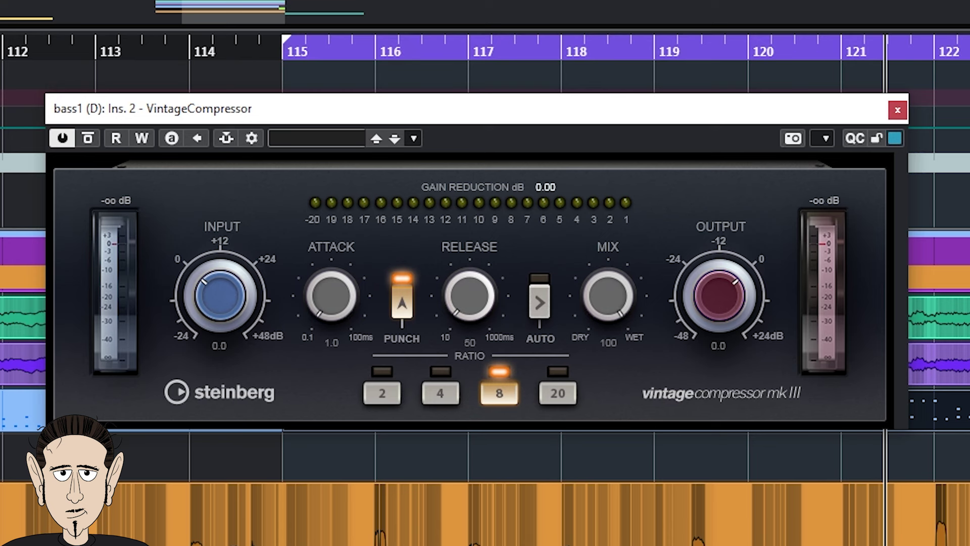
Set the compressor's output to about -0.4 dB and raise its input gain while the bass plays.
key("space")
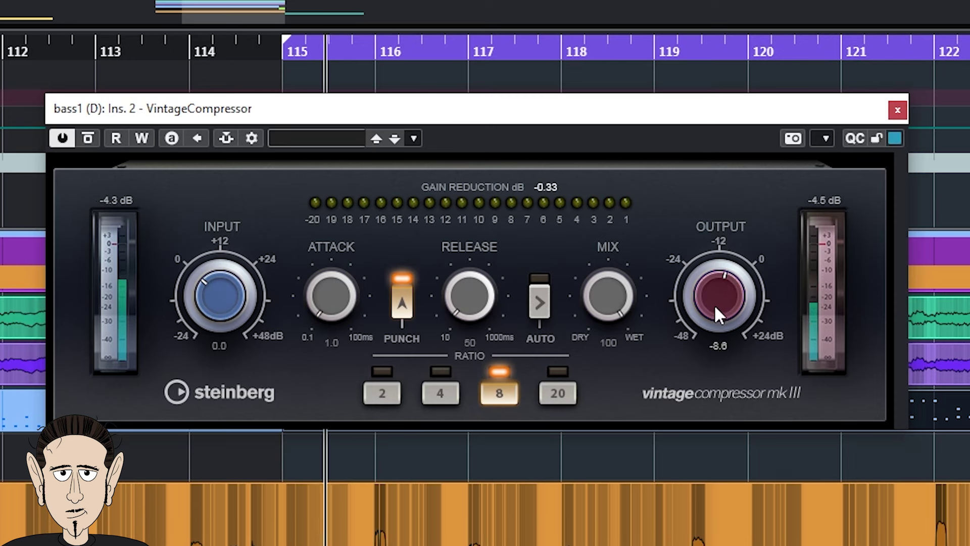
left_click_drag(714, 303, 717, 283)
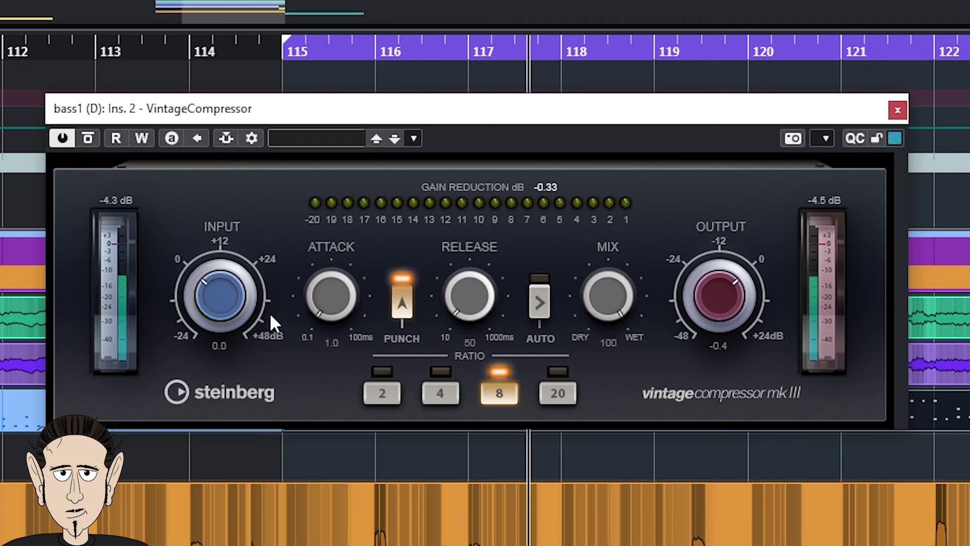
mouse_move(208, 298)
left_mouse_down()
mouse_move(217, 273)
mouse_move(214, 293)
left_mouse_up()
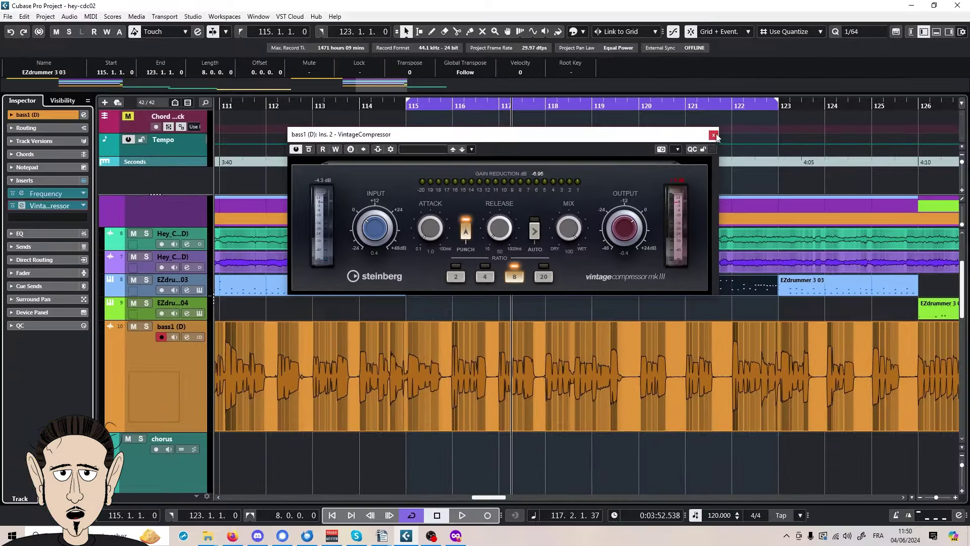
Close the compressor window and load the Magneto II distortion effect in the third insert slot of bass1.
left_click(713, 135)
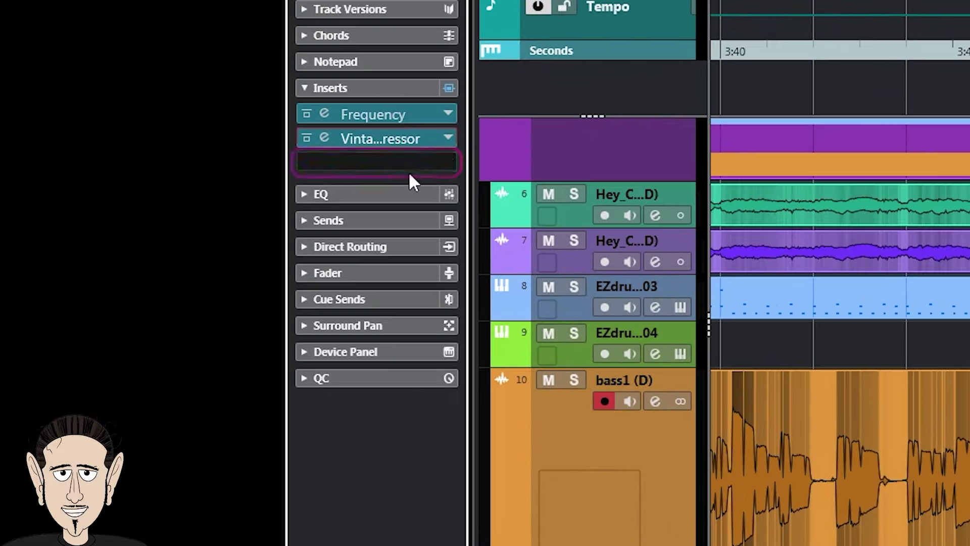
left_click(305, 176)
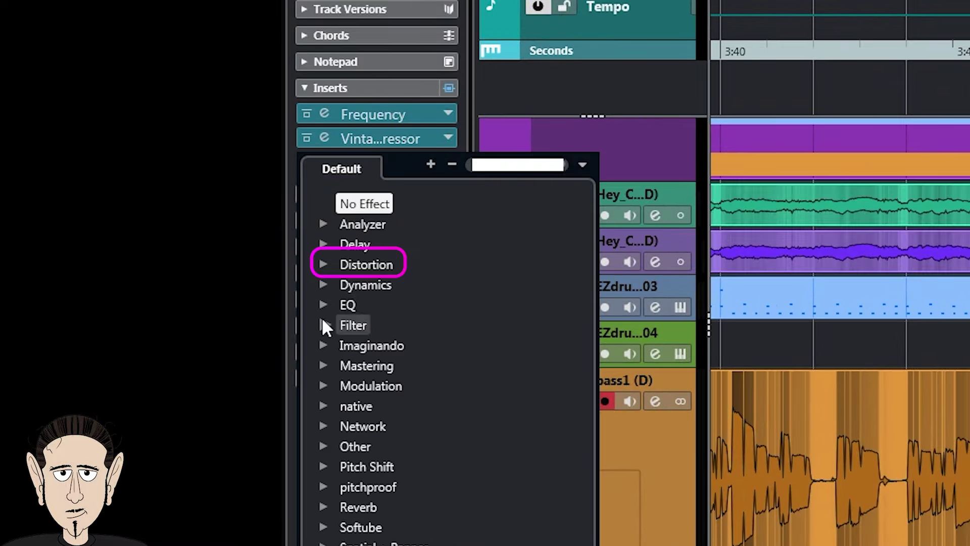
left_click(329, 264)
left_click(411, 443)
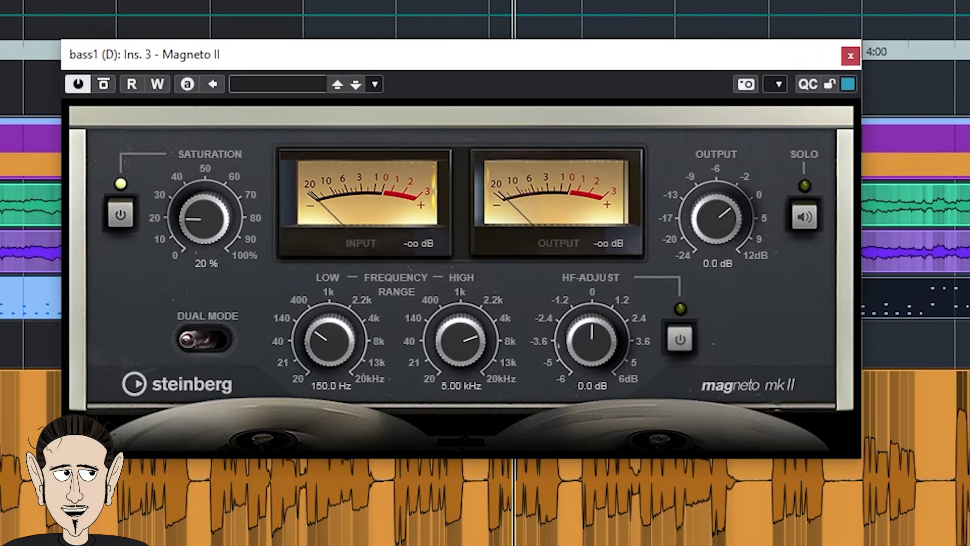
Set Magneto II's saturation to 68 % and its output to -2.5 dB during playback, and briefly solo the saturated signal.
key("space")
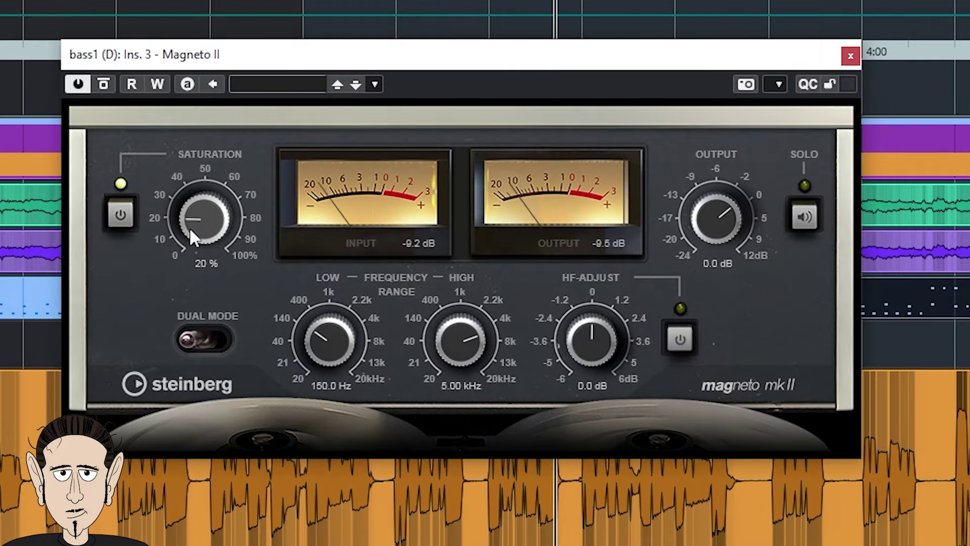
left_click_drag(197, 218, 212, 144)
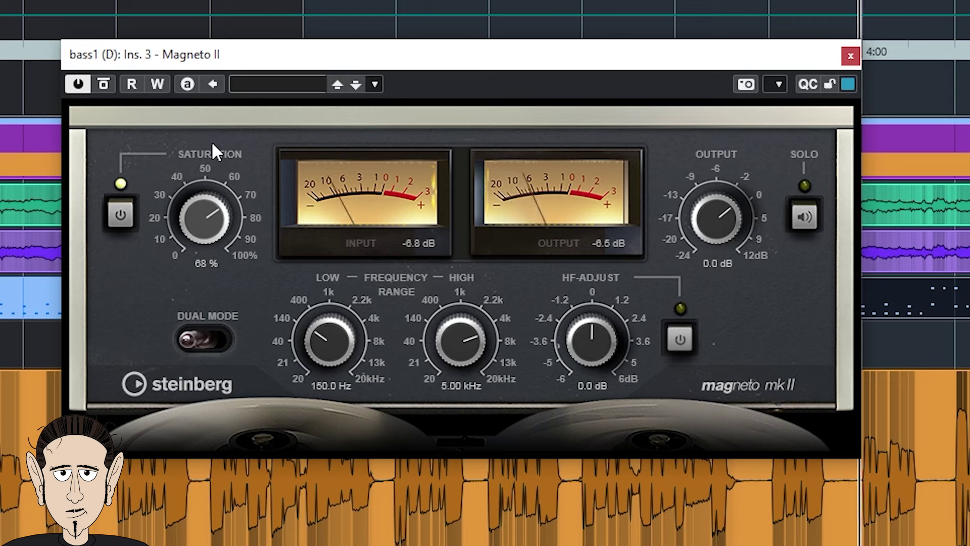
left_click_drag(728, 211, 707, 206)
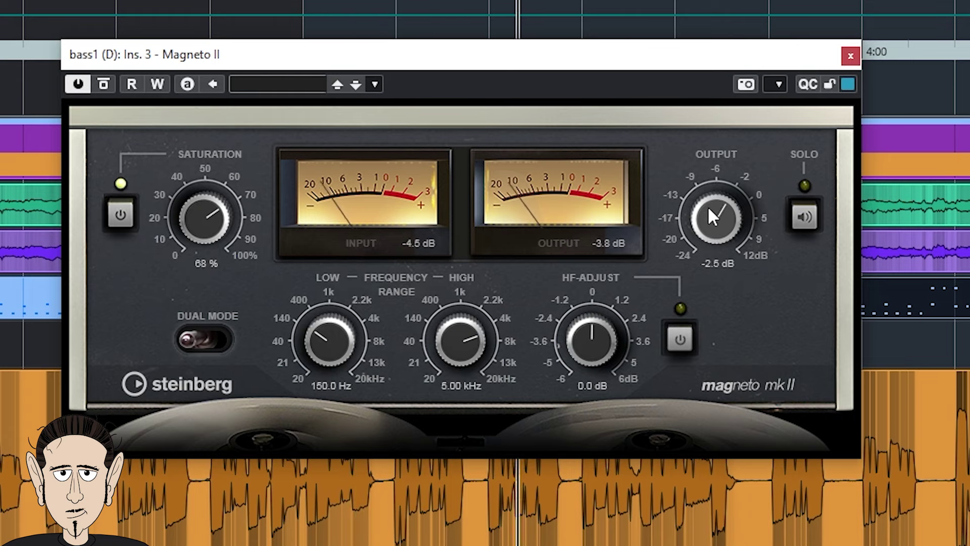
left_click(804, 215)
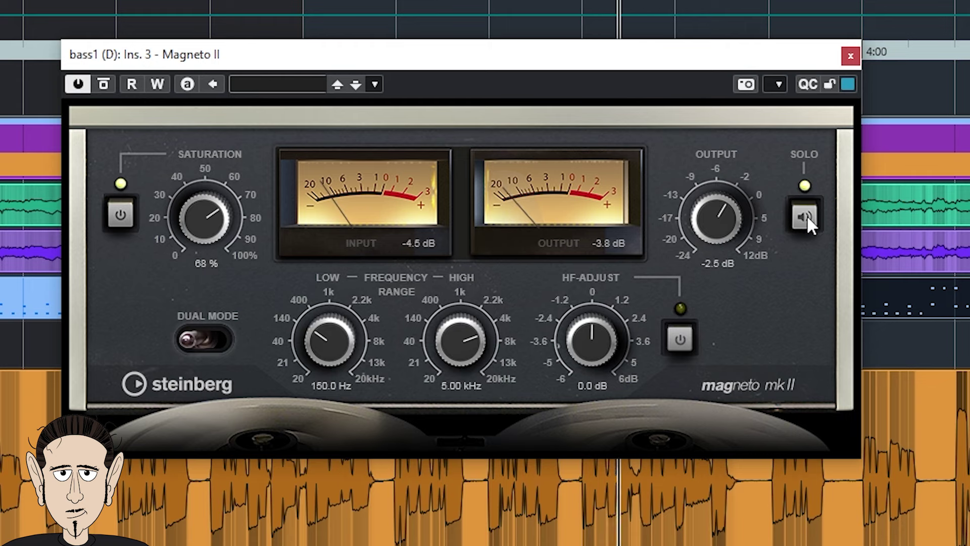
left_click(805, 216)
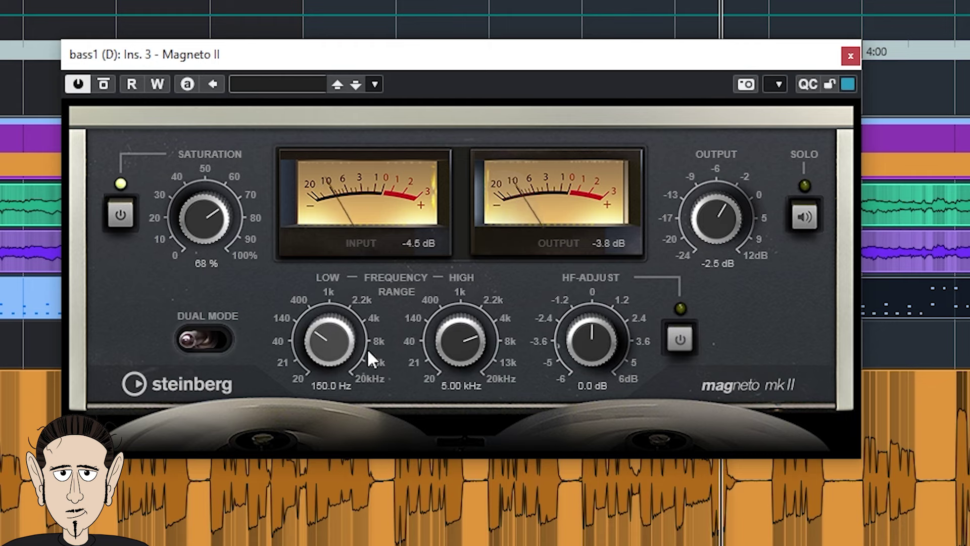
Enable Dual Mode and HF-Adjust, and lower HF-Adjust to -6.0 dB.
left_click(194, 342)
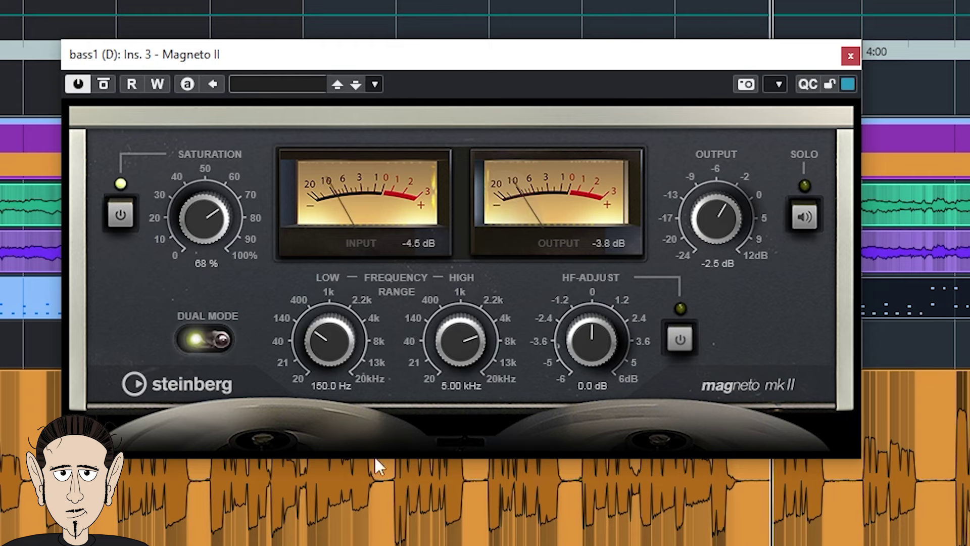
left_click(681, 339)
left_click_drag(587, 322, 559, 417)
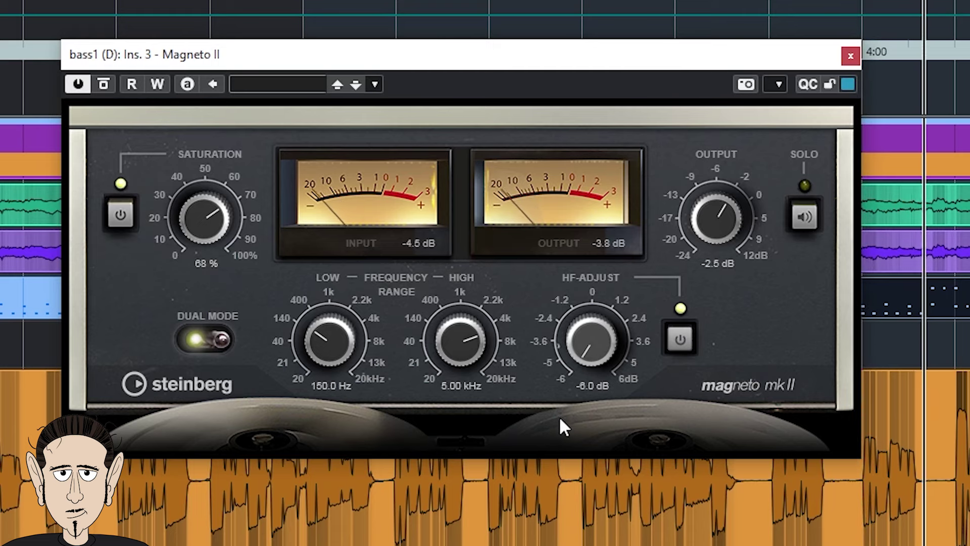
Set the saturation's frequency range to about 37.9 Hz at the low end and 712.1 Hz at the high end.
left_click_drag(460, 345, 452, 383)
left_click_drag(324, 333, 316, 350)
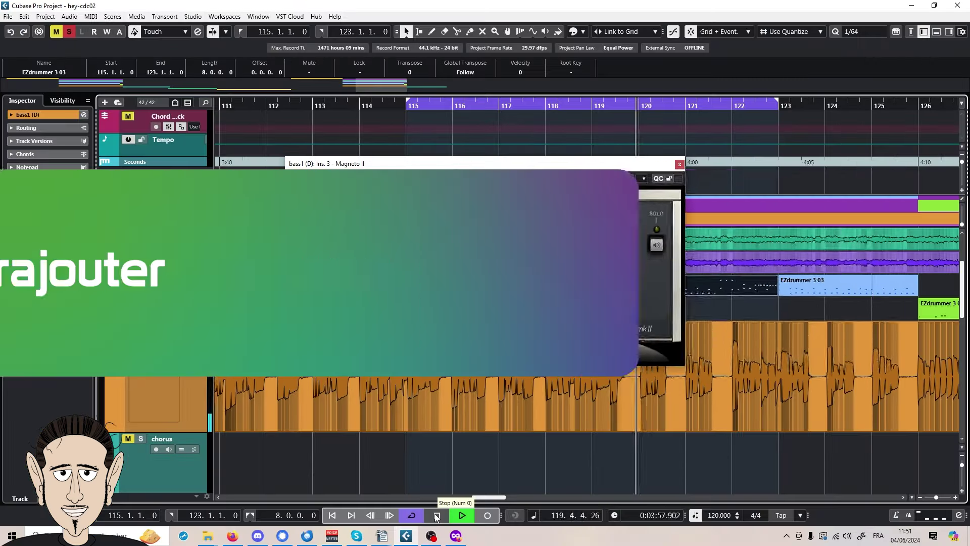
Stop playback and take the bass1 track out of solo.
left_click(437, 516)
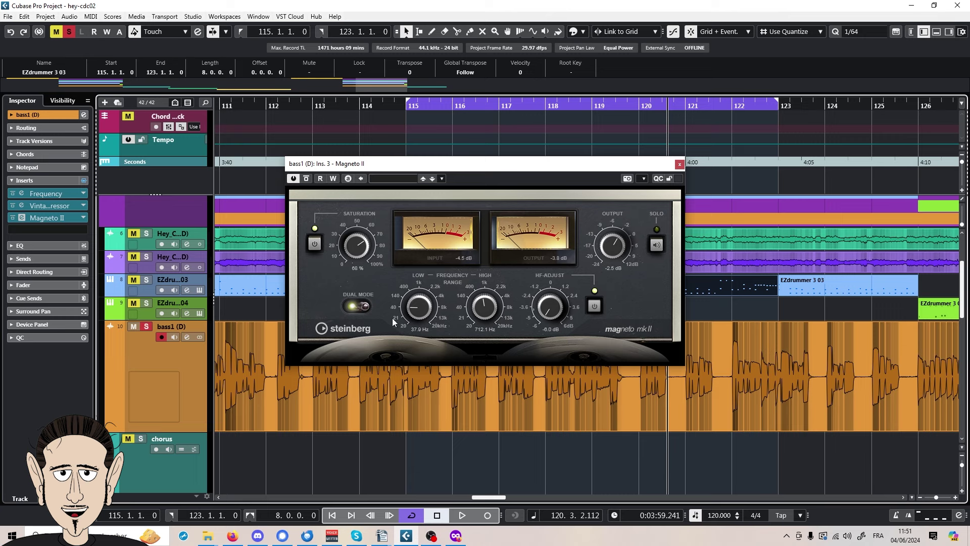
left_click(147, 327)
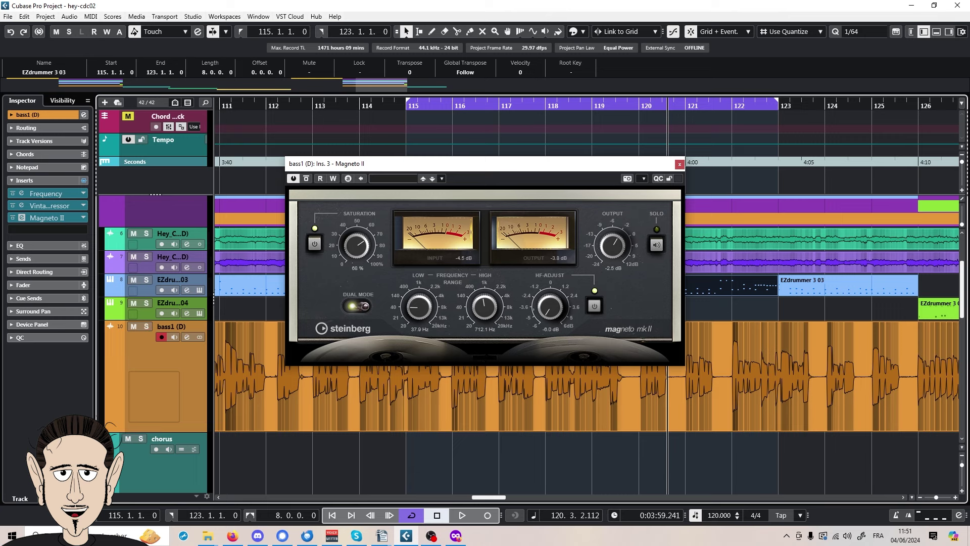
Close Magneto II and load the DaTube distortion effect into the fourth insert slot of the bass1 track.
left_click(680, 164)
left_click(64, 228)
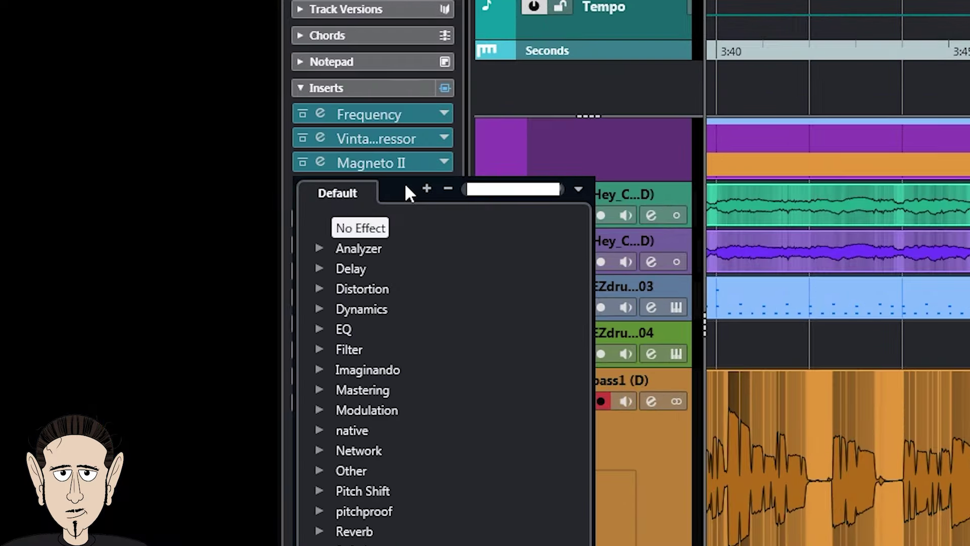
left_click(328, 284)
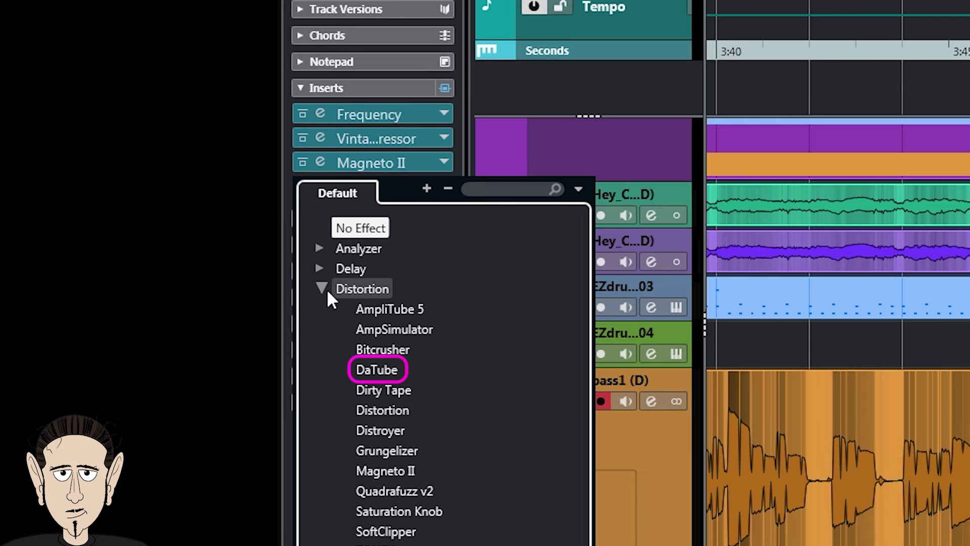
left_click(380, 370)
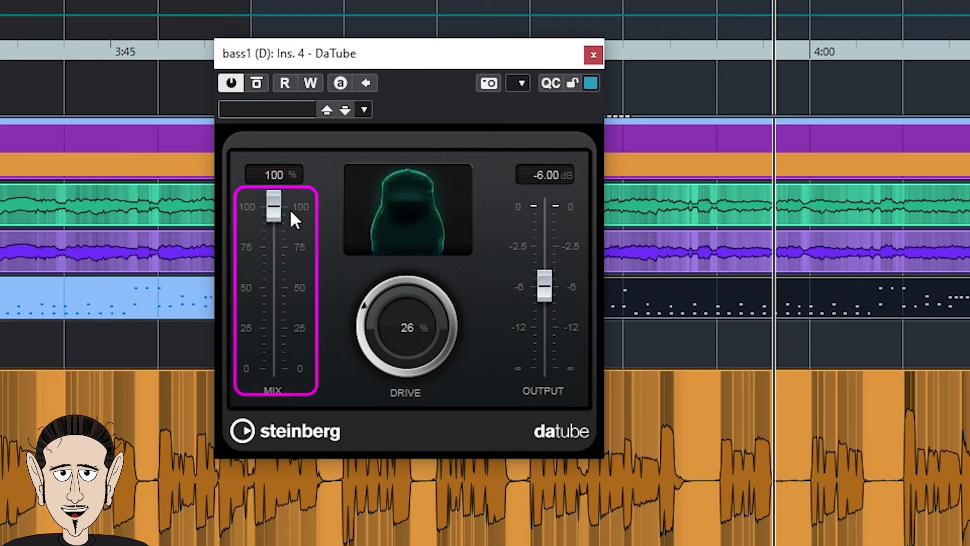
Set DaTube's mix to 70 % and its drive to 50 %, raise its output slightly, and close it.
left_click_drag(277, 204, 277, 408)
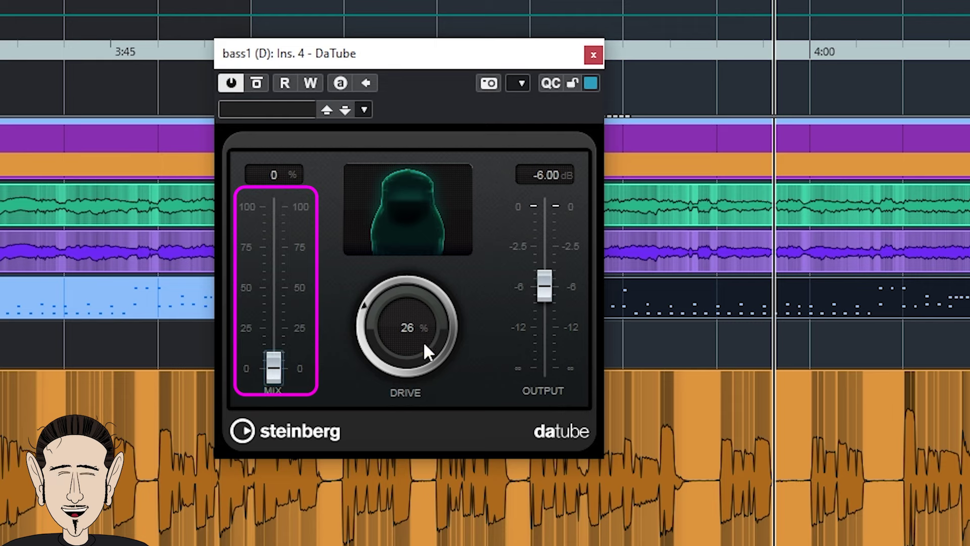
mouse_move(419, 290)
left_mouse_down()
mouse_move(419, 304)
mouse_move(419, 295)
left_mouse_up()
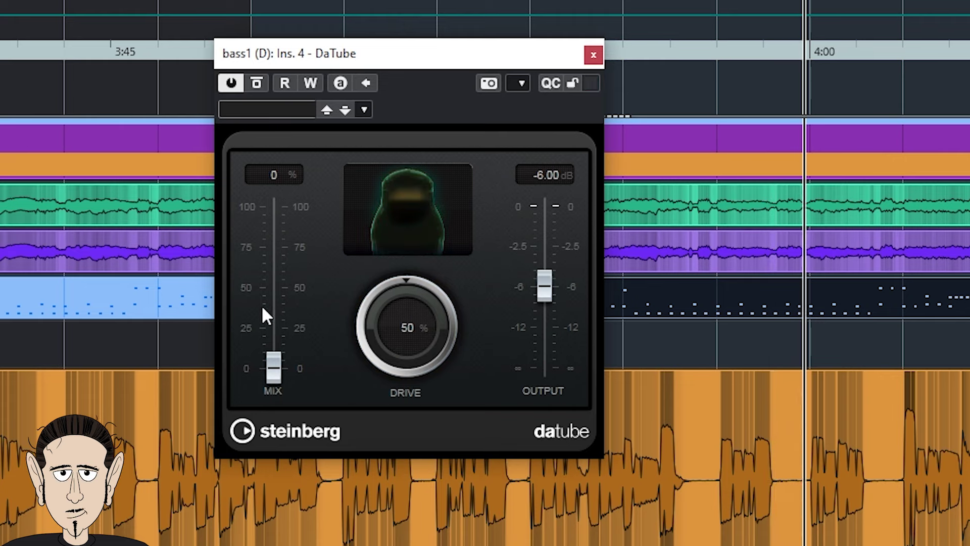
left_click_drag(273, 369, 273, 266)
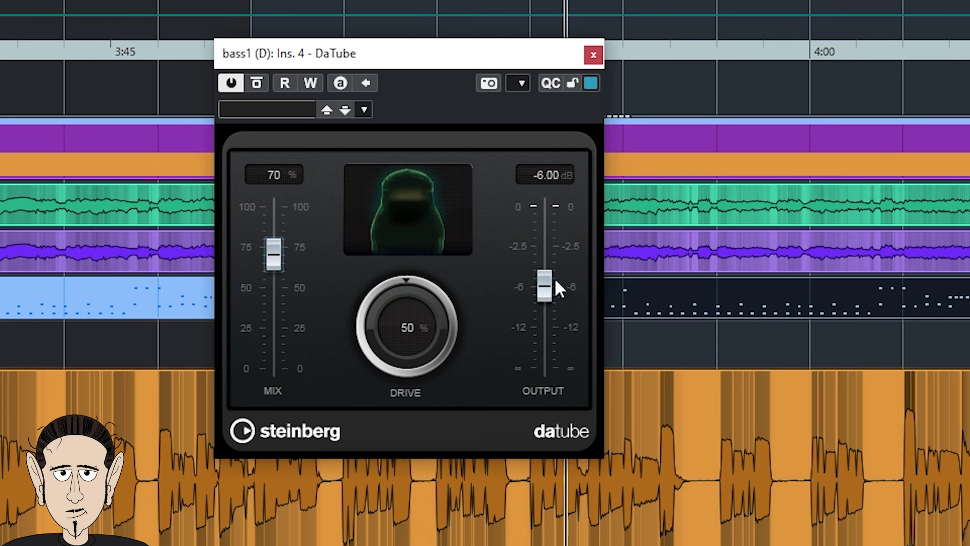
left_click_drag(545, 283, 544, 276)
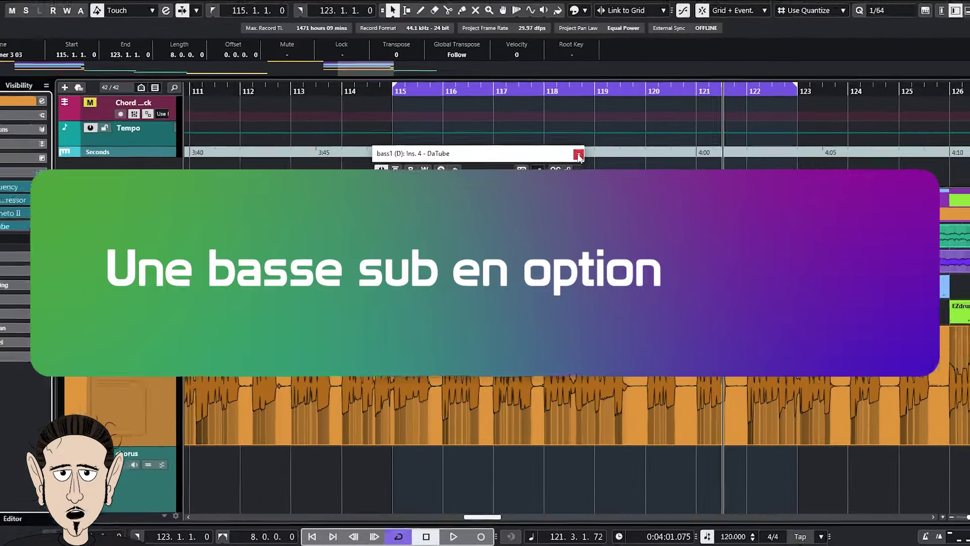
left_click(578, 154)
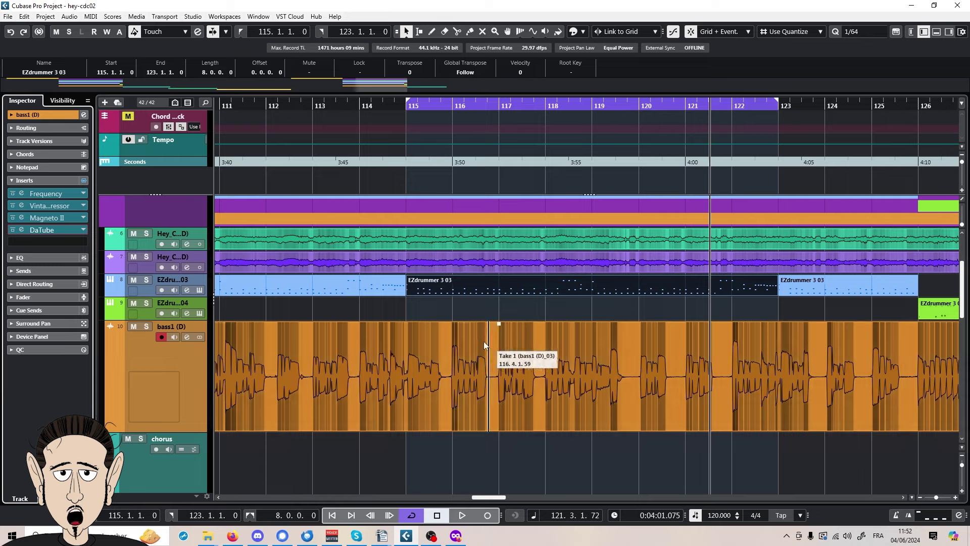
Open the bass1 take in the sample editor and enable VariAudio editing for it.
scroll(457, 347, "down", 3)
scroll(457, 338, "up", 1)
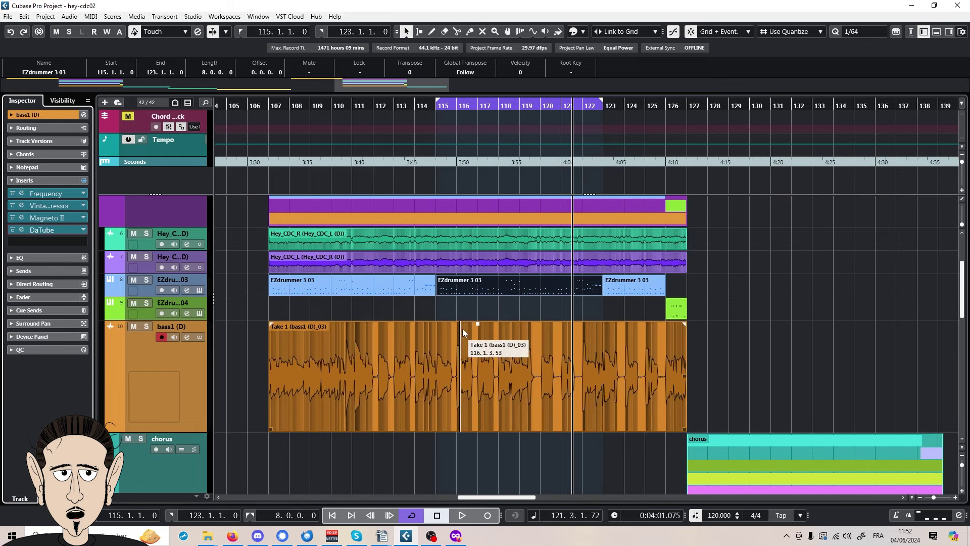
scroll(514, 310, "down", 2)
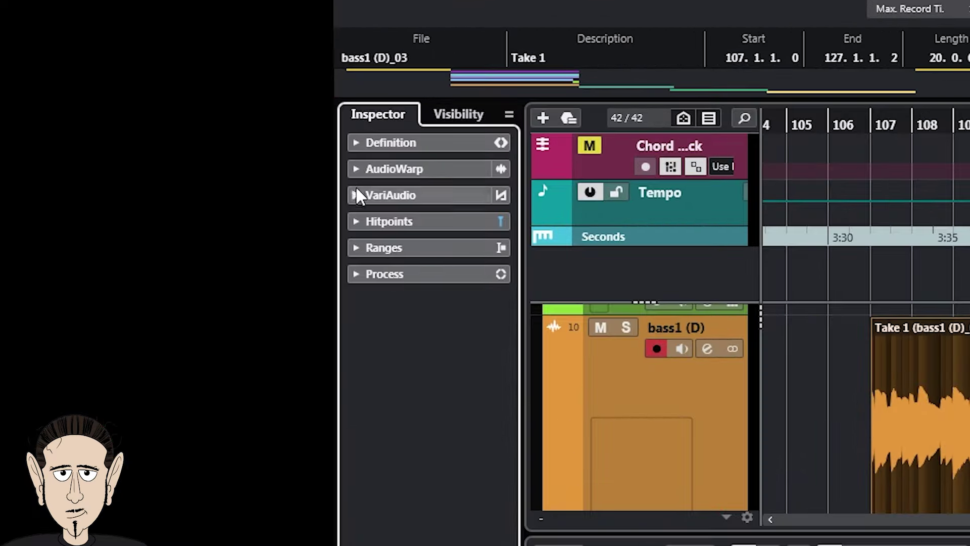
left_click(15, 143)
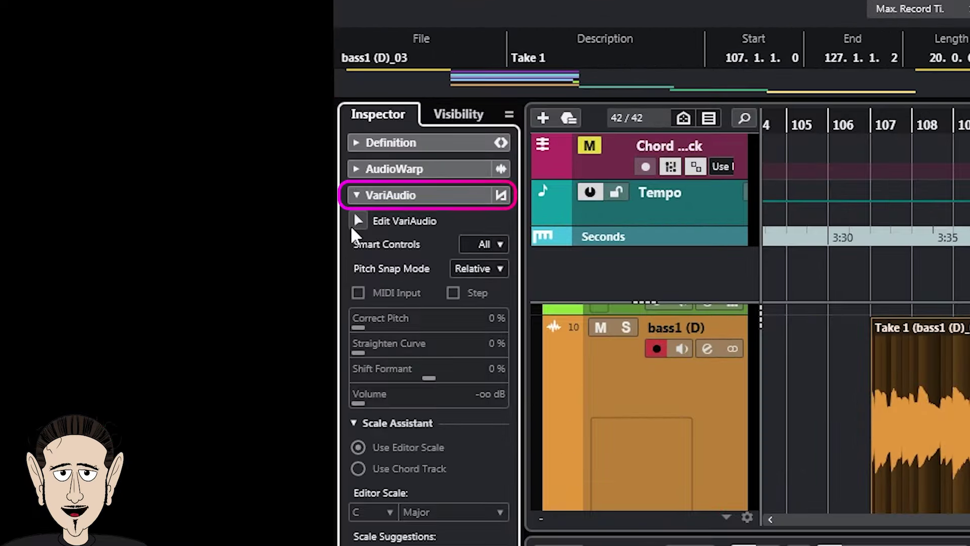
left_click(358, 220)
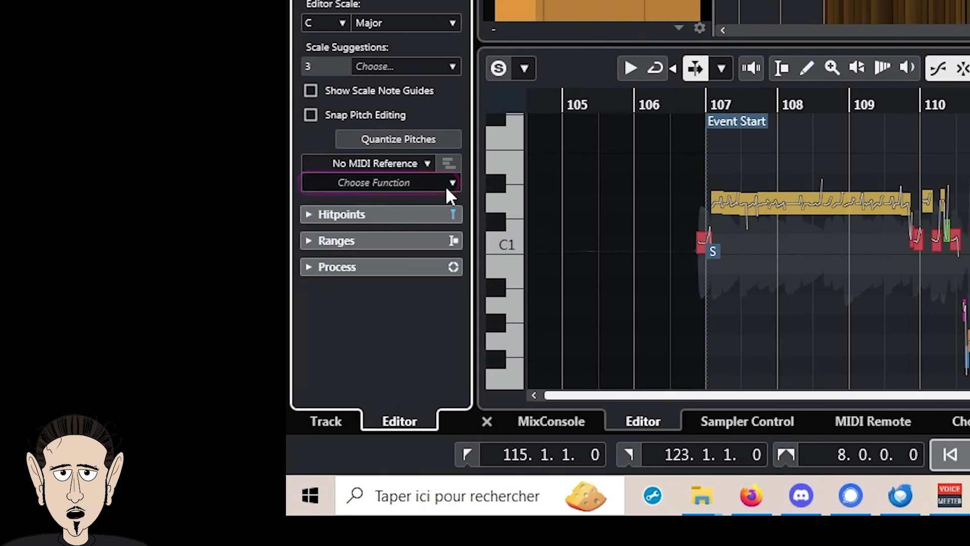
Extract MIDI from the bass take with Notes and Static Pitchbend Data, and move the new MIDI track directly below bass1.
left_click(449, 183)
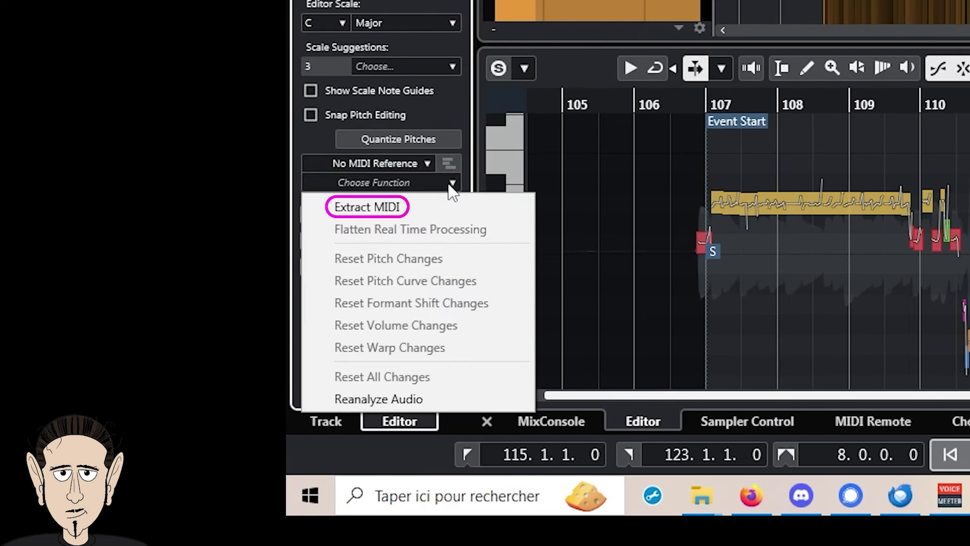
left_click(404, 210)
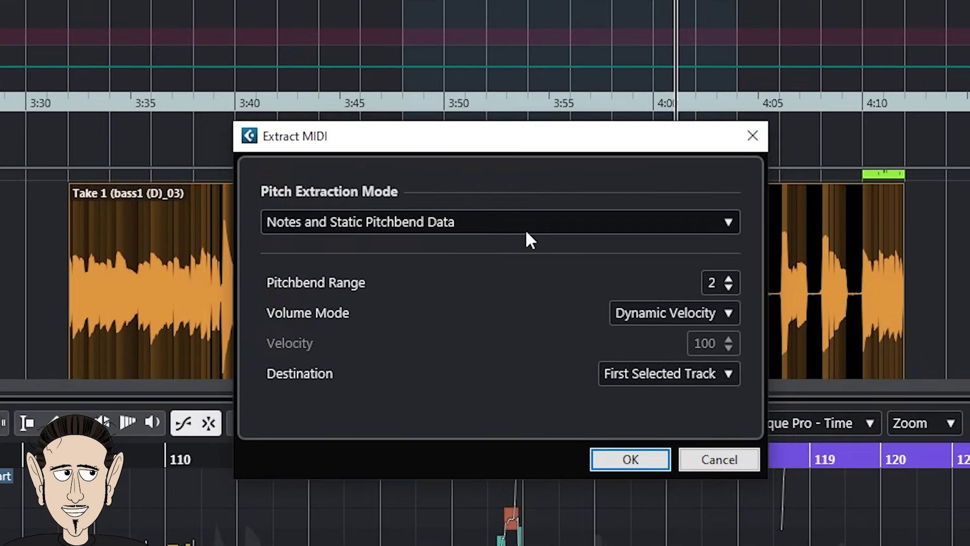
left_click(626, 460)
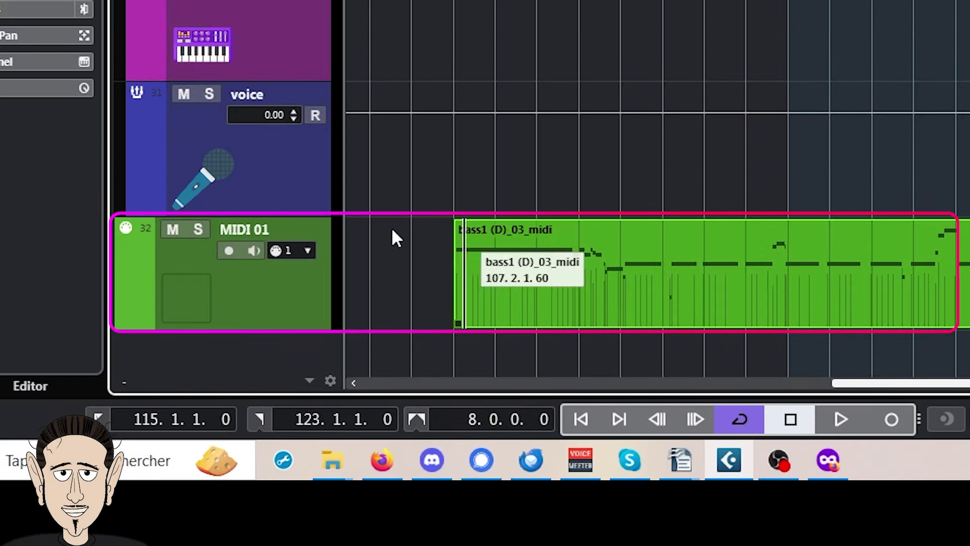
left_click_drag(252, 276, 182, 257)
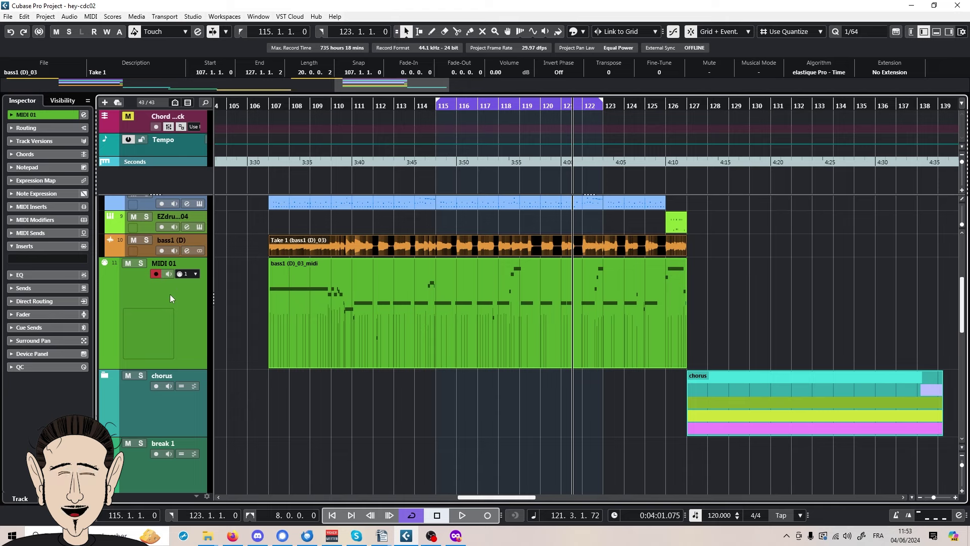
Add a Retrologue 2 instrument track below the extracted MIDI track.
right_click(170, 295)
left_click(207, 307)
key("Return")
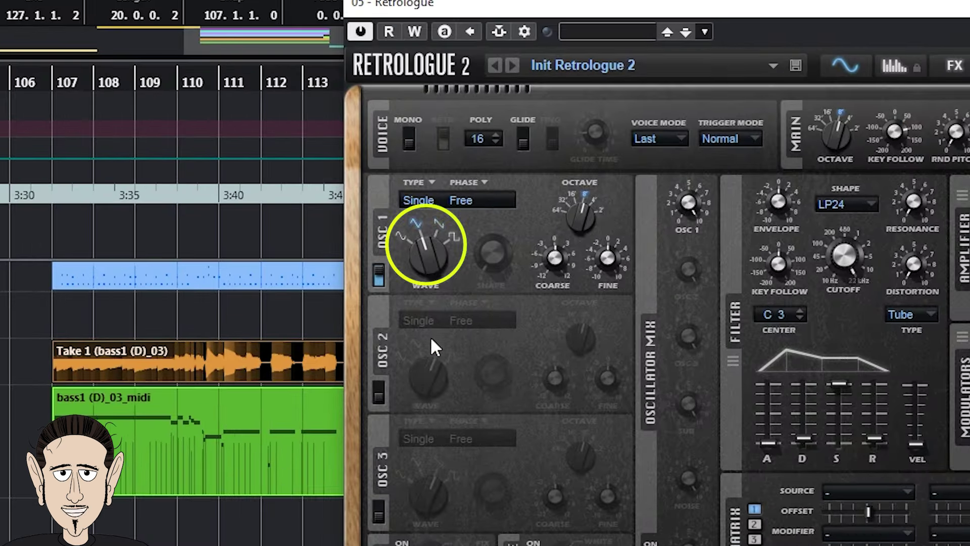
Set Retrologue's oscillator 1 to a sine wave and move the extracted bass MIDI event onto the Retrologue track.
left_click_drag(431, 338, 439, 398)
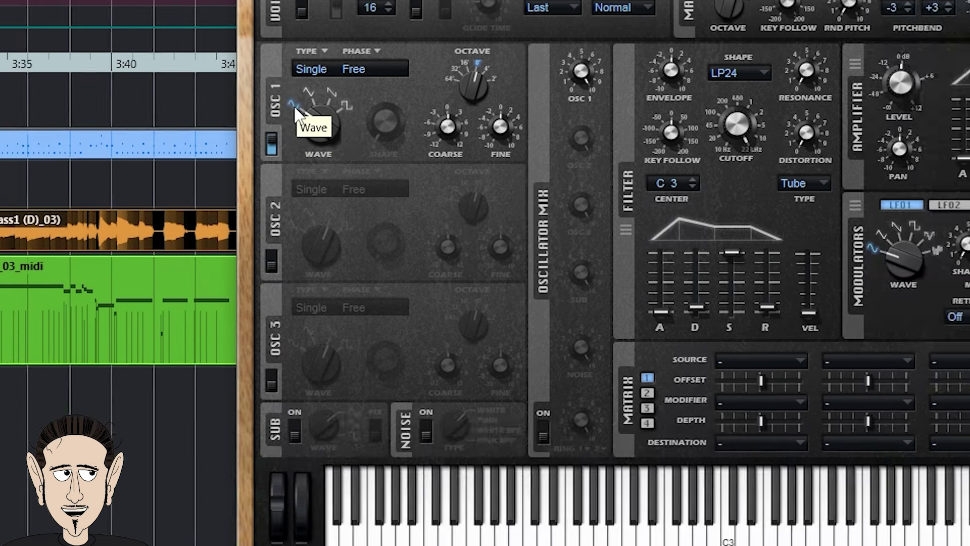
left_click(416, 279)
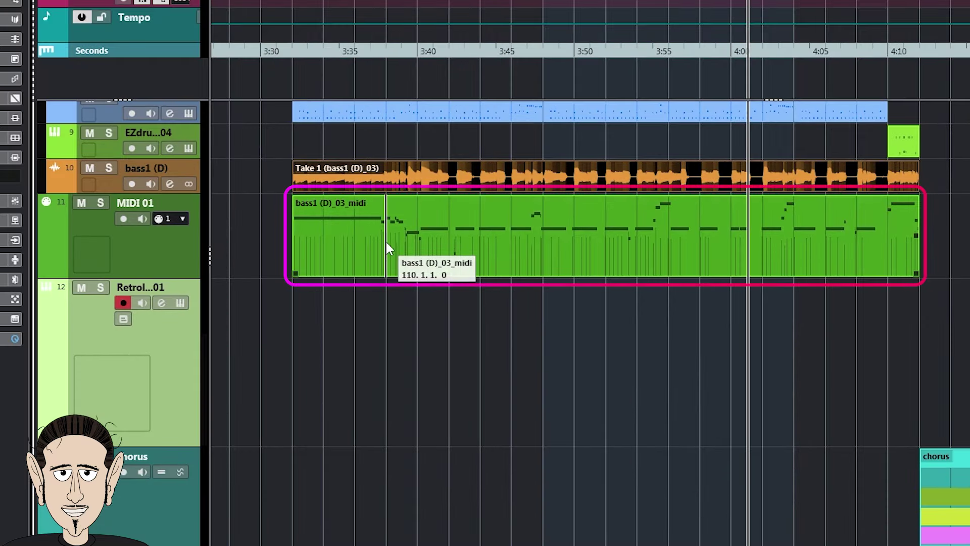
left_click_drag(386, 241, 385, 296)
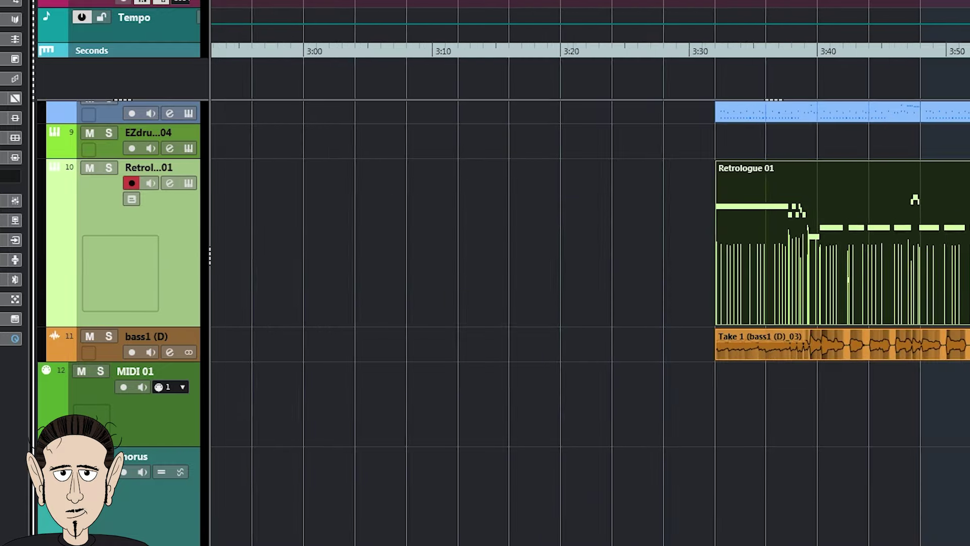
Play back the loop and check the sub bass by briefly muting and soloing the Retrologue track.
key("space")
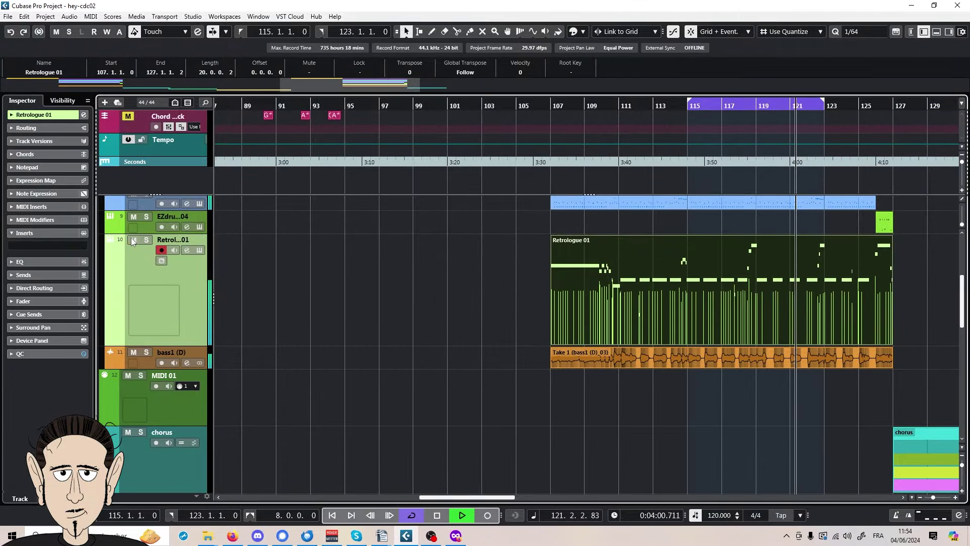
left_click(131, 239)
left_click(132, 239)
left_click(146, 241)
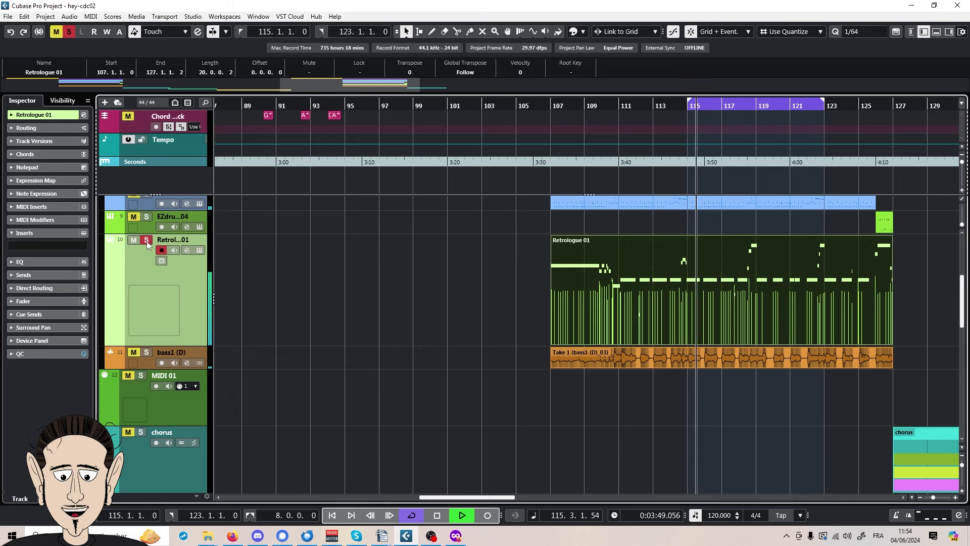
left_click(147, 241)
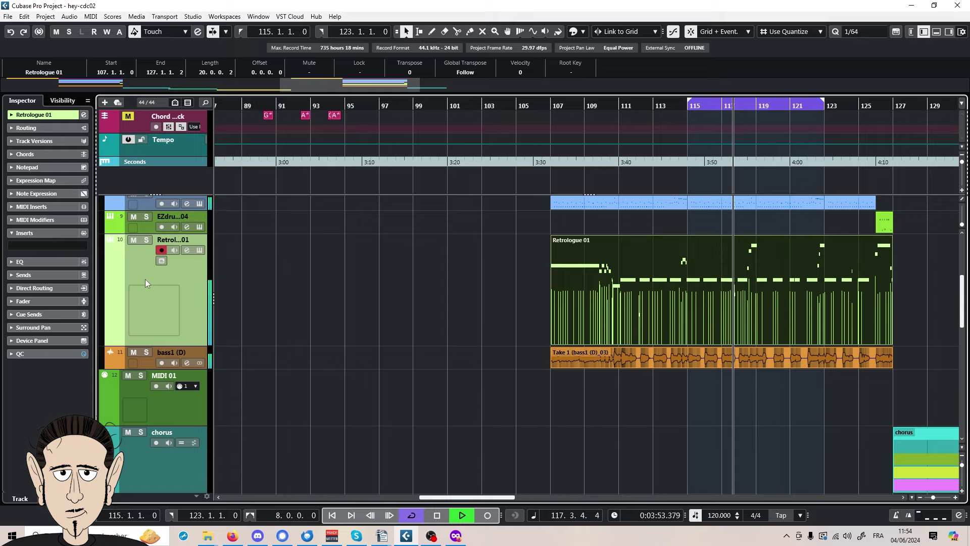
key("space")
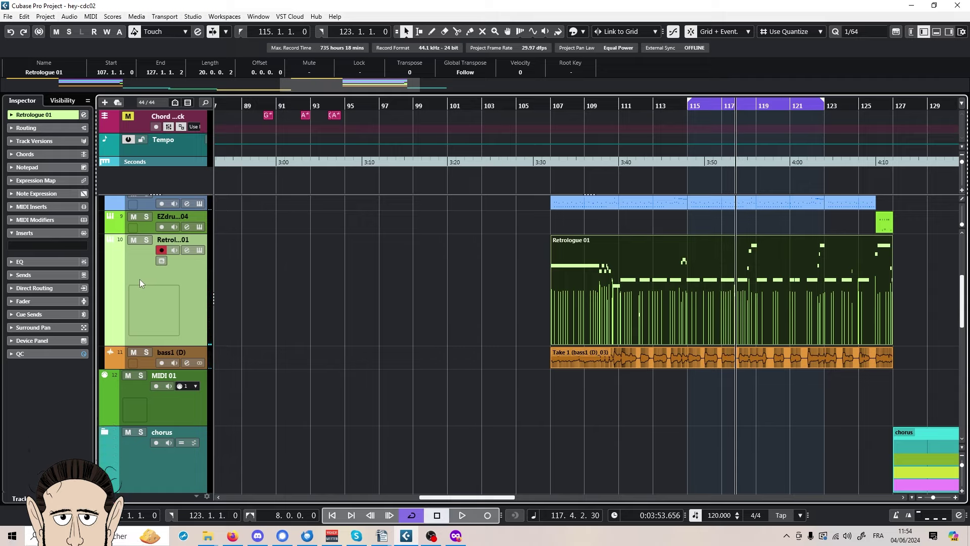